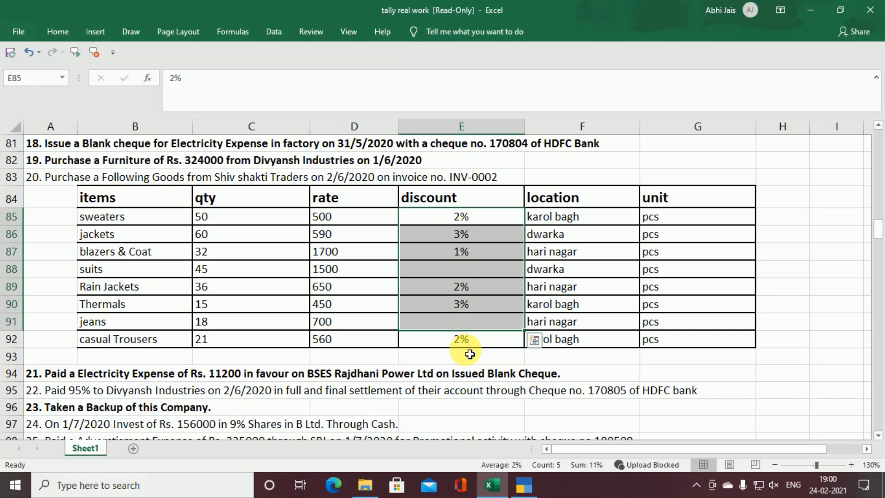
# Switch to TallyPrime and open the company features with all features shown.
pyautogui.hotkey('alt', 'Tab')
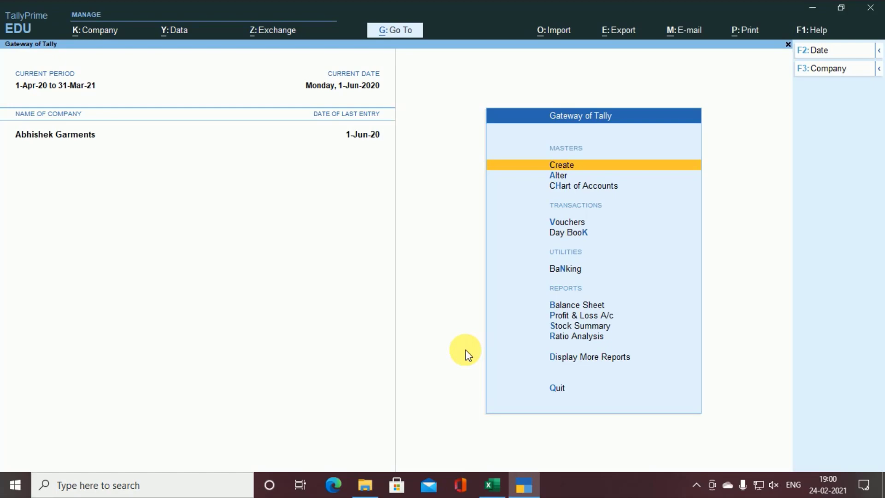
pyautogui.press('F11')
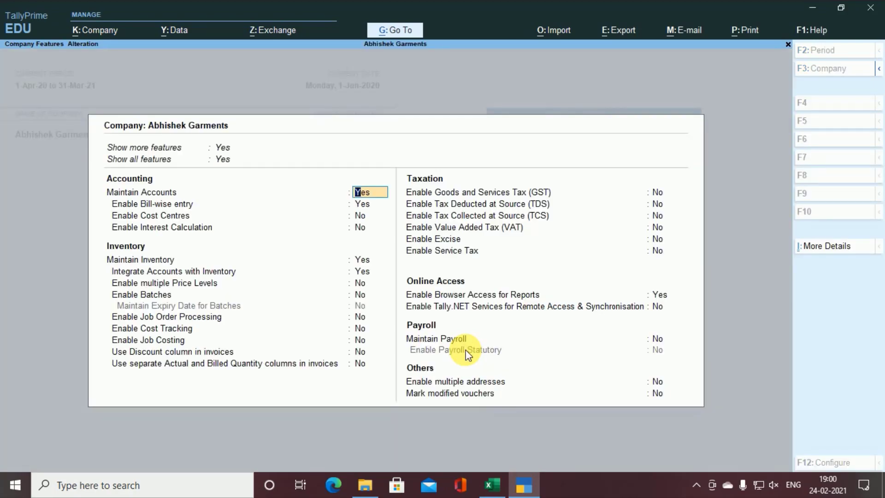
pyautogui.press('Up')
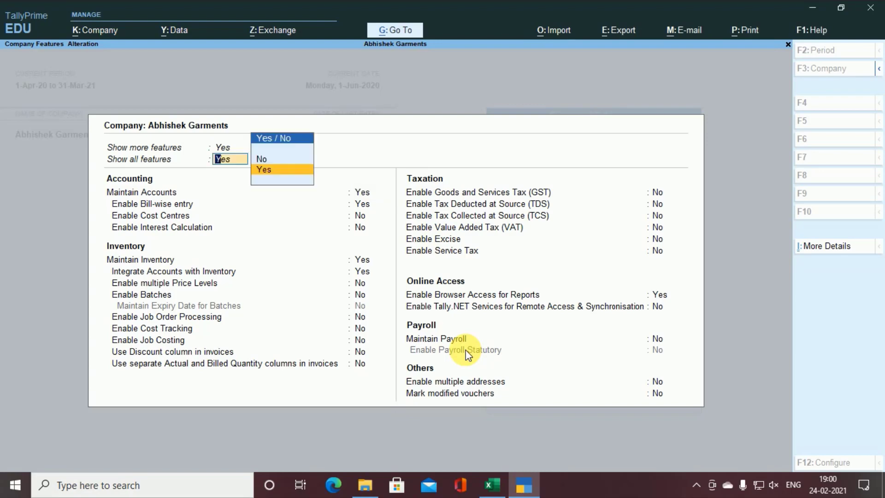
pyautogui.press('Up')
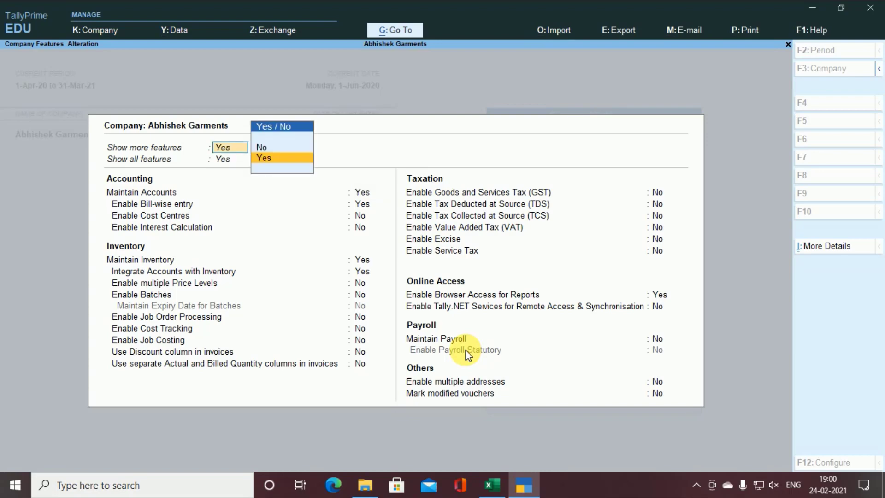
pyautogui.press('Down')
pyautogui.press('Down')
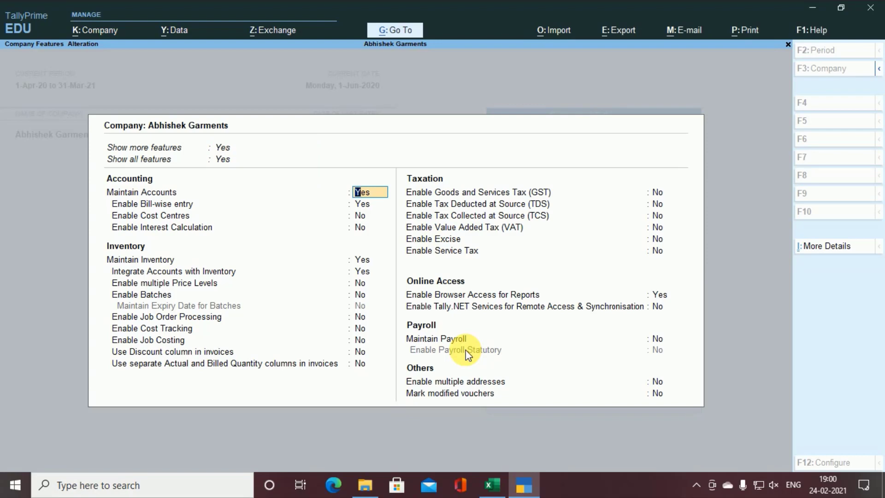
pyautogui.press('Up')
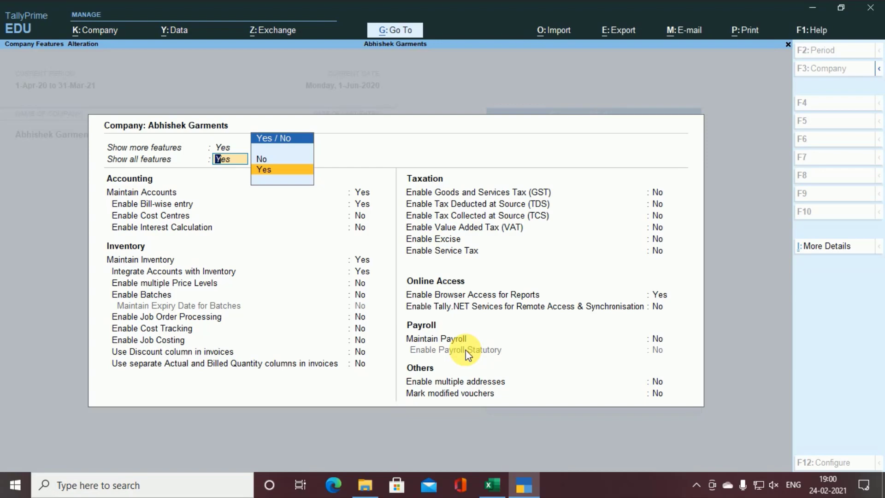
pyautogui.press('Return')
# Enable the discount column in invoices and save the company features.
pyautogui.press('Down')
pyautogui.press('Down')
pyautogui.press('Down')
pyautogui.press('Down')
pyautogui.press('Down')
pyautogui.press('Down')
pyautogui.press('Down')
pyautogui.press('Down')
pyautogui.press('Down')
pyautogui.press('Down')
pyautogui.press('Down')
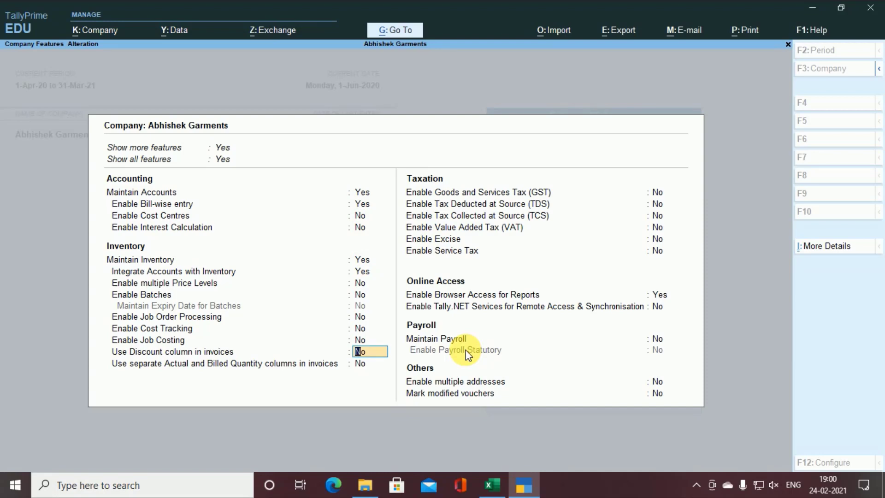
pyautogui.write('y')
pyautogui.press('Return')
pyautogui.press('ctrl')
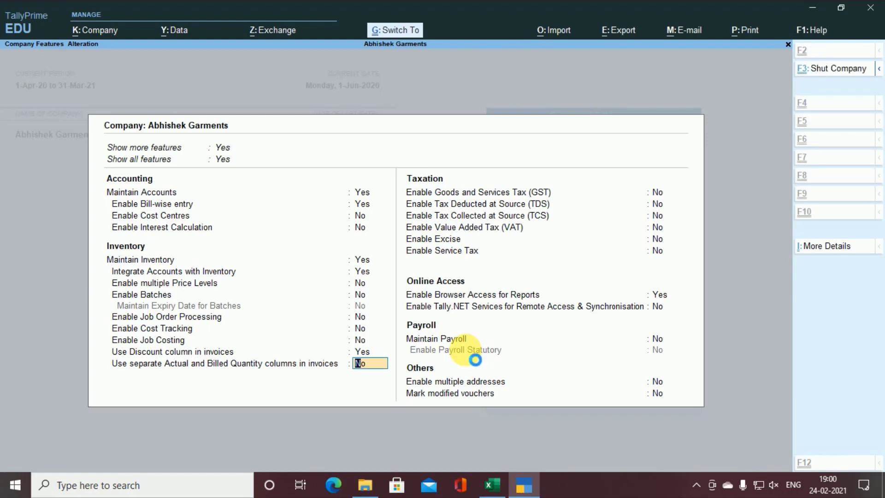
pyautogui.hotkey('ctrl', 'a')
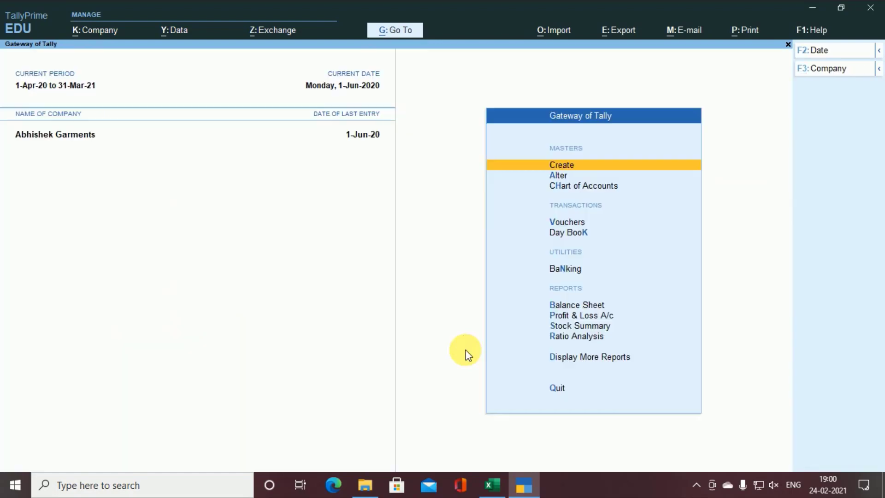
# Start a new purchase voucher and set its date to 2-Jun-20.
pyautogui.press('Down')
pyautogui.press('Down')
pyautogui.press('Down')
pyautogui.press('Return')
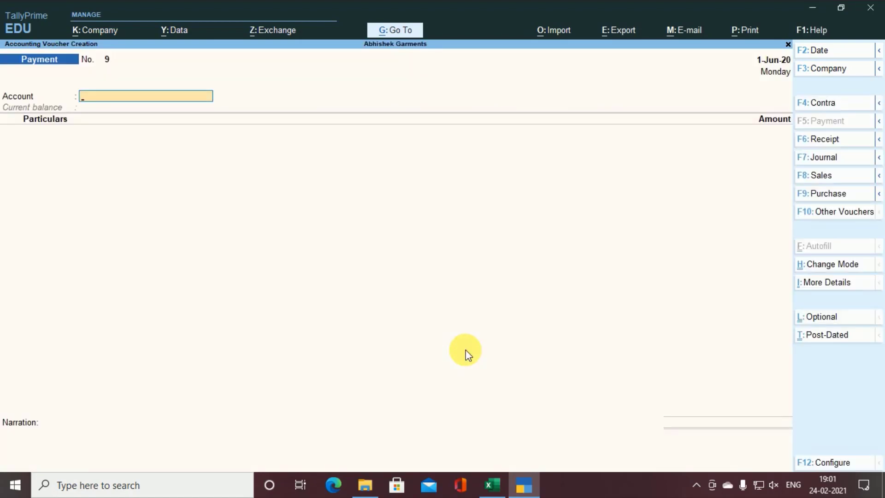
pyautogui.press('F9')
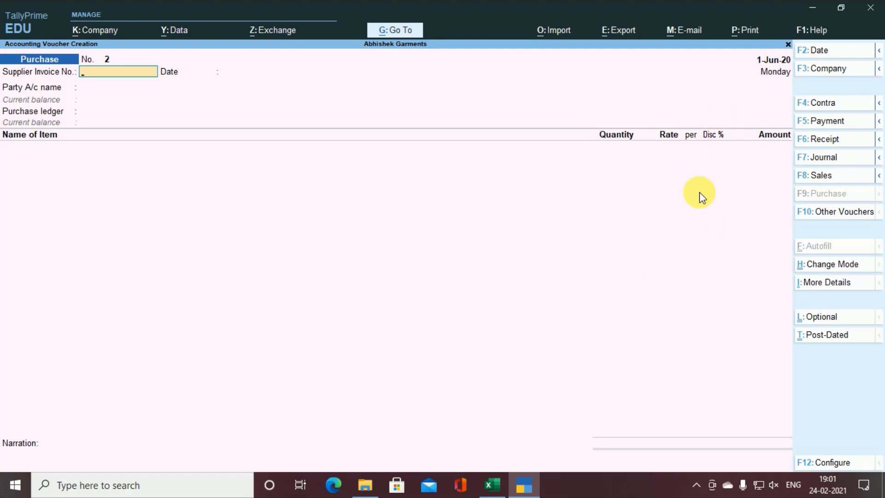
pyautogui.hotkey('alt', 'Tab')
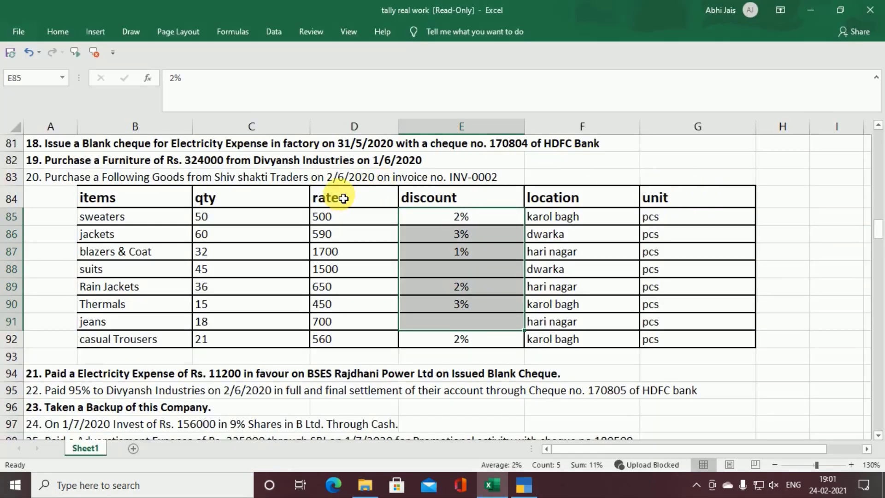
pyautogui.hotkey('alt', 'Tab')
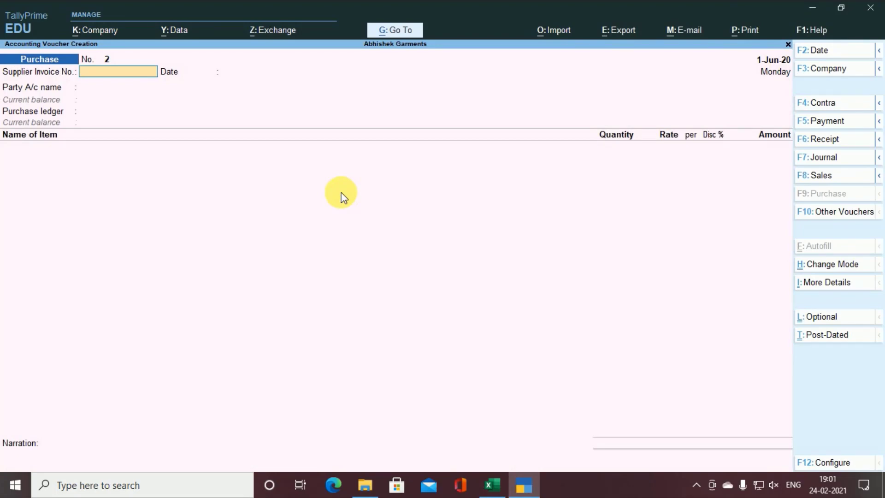
pyautogui.press('F2')
pyautogui.press('Return')
# Copy invoice number INV-0002 from transaction 20 in the Excel sheet into the voucher's supplier invoice number, and accept 2-Jun-20 as its date.
pyautogui.hotkey('alt', 'Tab')
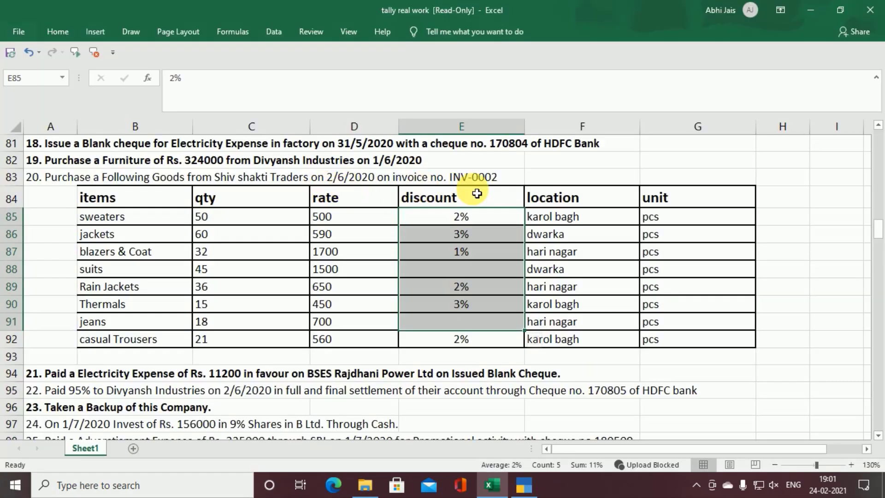
pyautogui.click(50, 177)
pyautogui.press('F2')
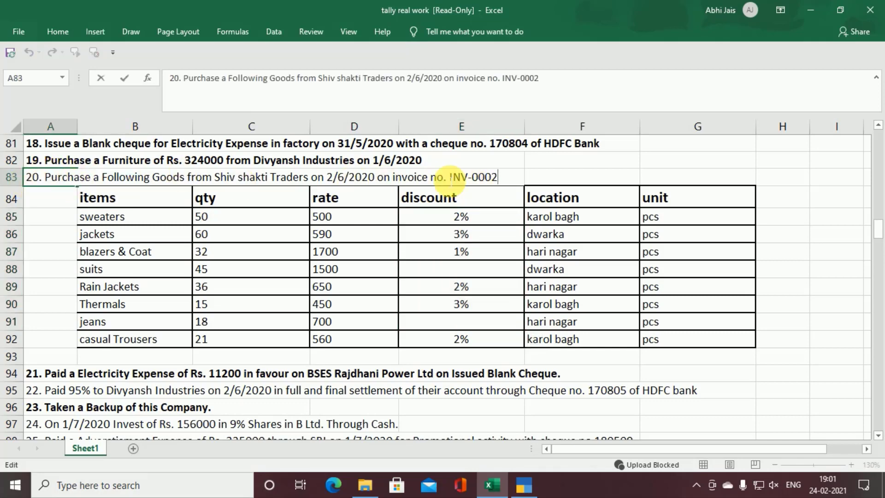
pyautogui.moveTo(507, 179); pyautogui.dragTo(456, 182)
pyautogui.hotkey('ctrl', 'c')
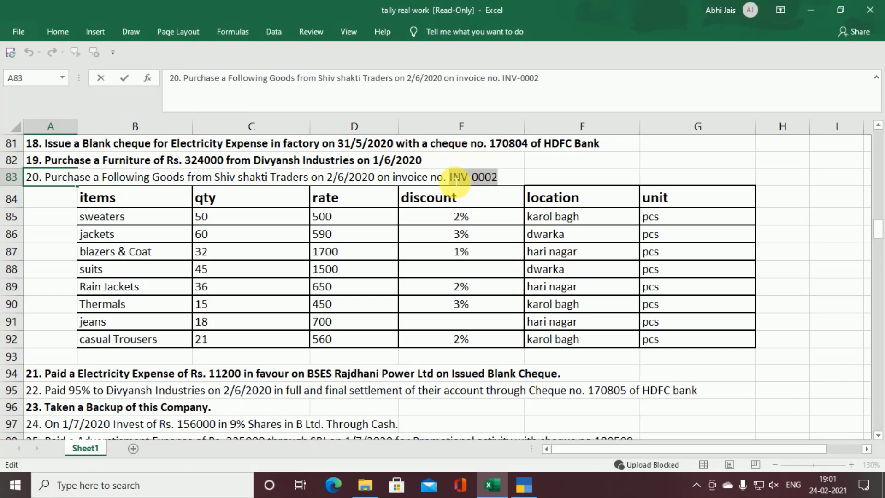
pyautogui.hotkey('alt', 'Tab')
pyautogui.hotkey('ctrl', 'v')
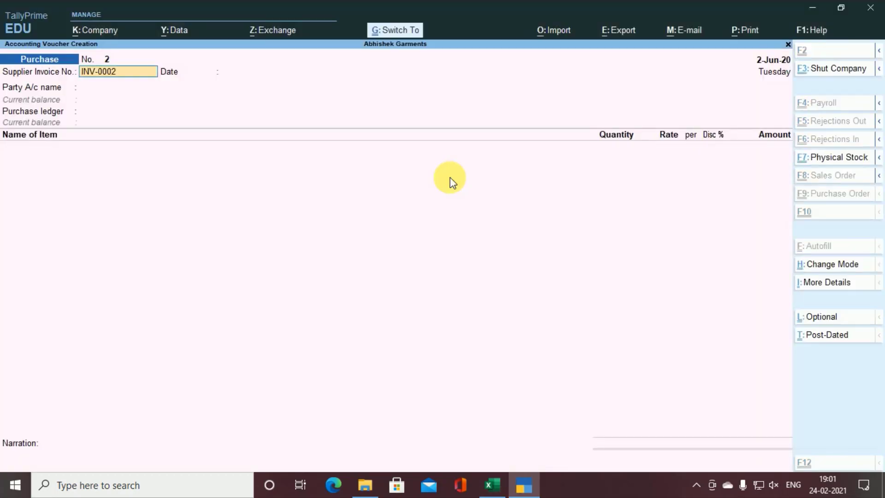
pyautogui.press('Return')
pyautogui.press('Return')
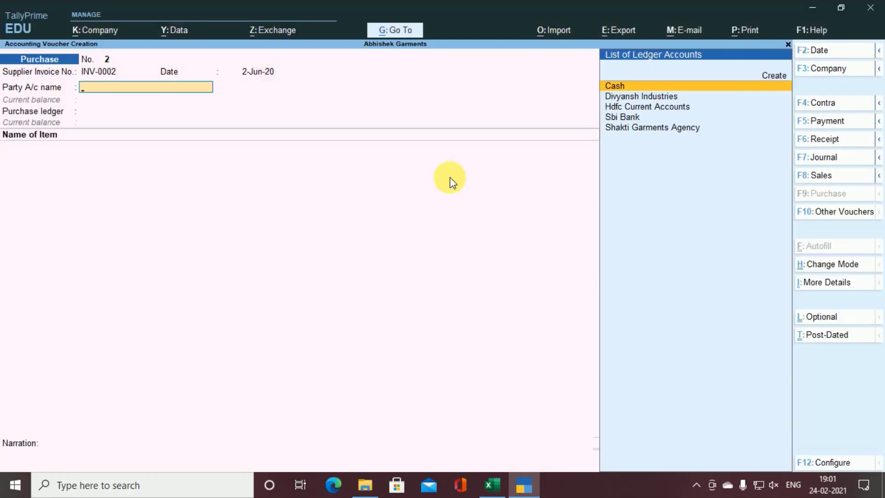
# Check the supplier in the Excel sheet and start a new party ledger named Shiv Shakti Traders without an alias.
pyautogui.hotkey('alt', 'Tab')
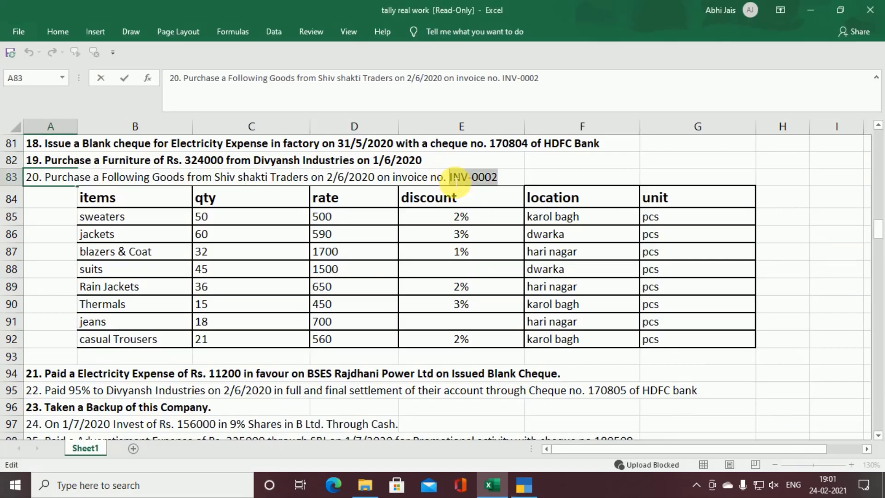
pyautogui.press('Escape')
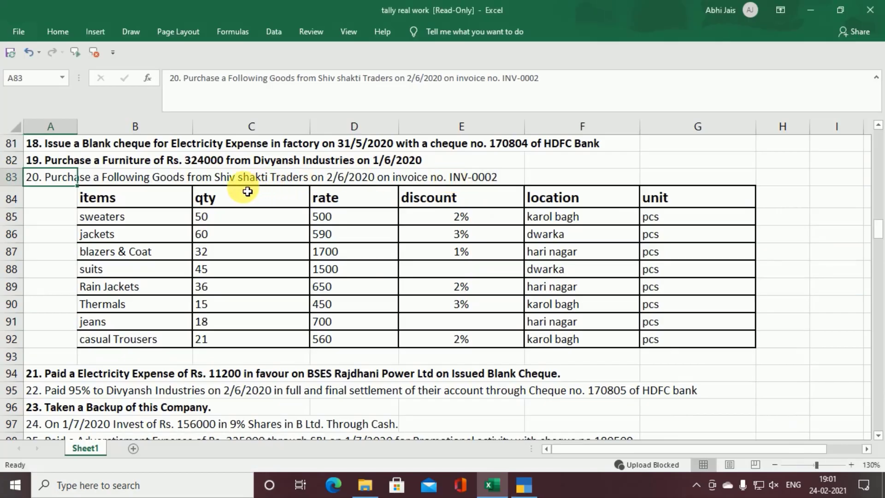
pyautogui.hotkey('alt', 'Tab')
pyautogui.hotkey('alt', 'c')
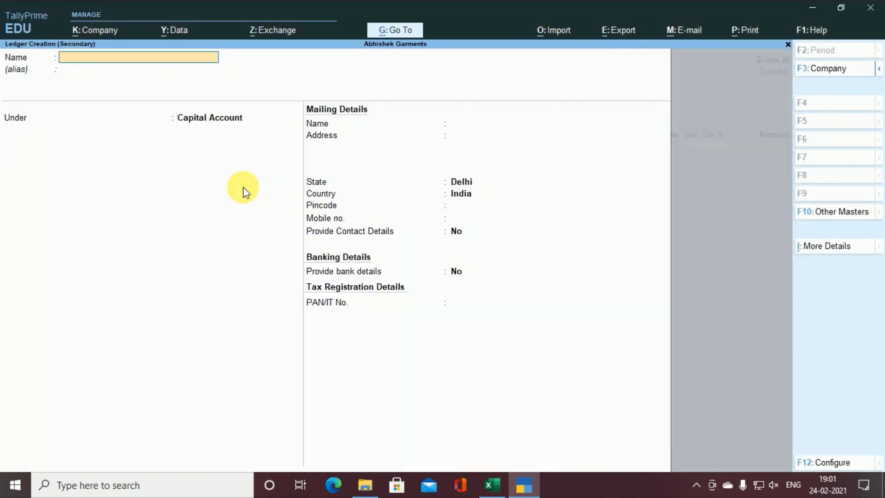
pyautogui.write('Shiv Shakti Traders')
pyautogui.press('Return')
pyautogui.press('Return')
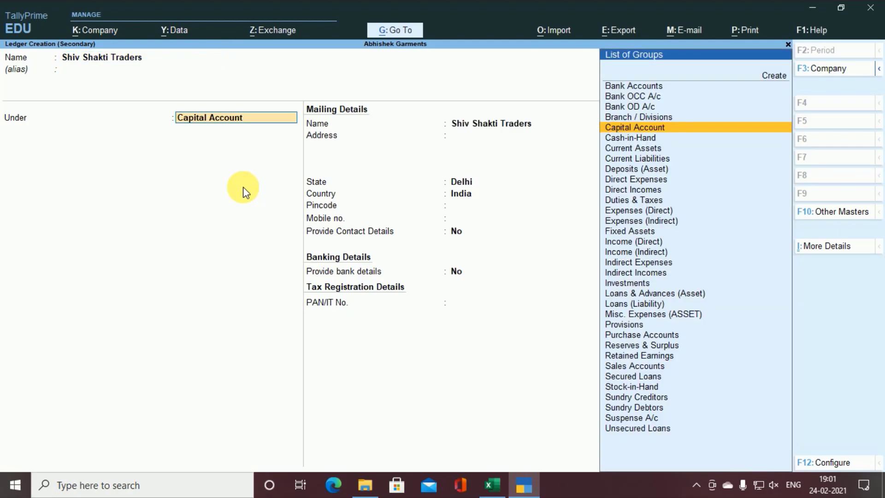
# Place the new ledger under Sundry Creditors, keep its default billing settings, and save it.
pyautogui.write('S')
pyautogui.press('Down')
pyautogui.press('Down')
pyautogui.press('Down')
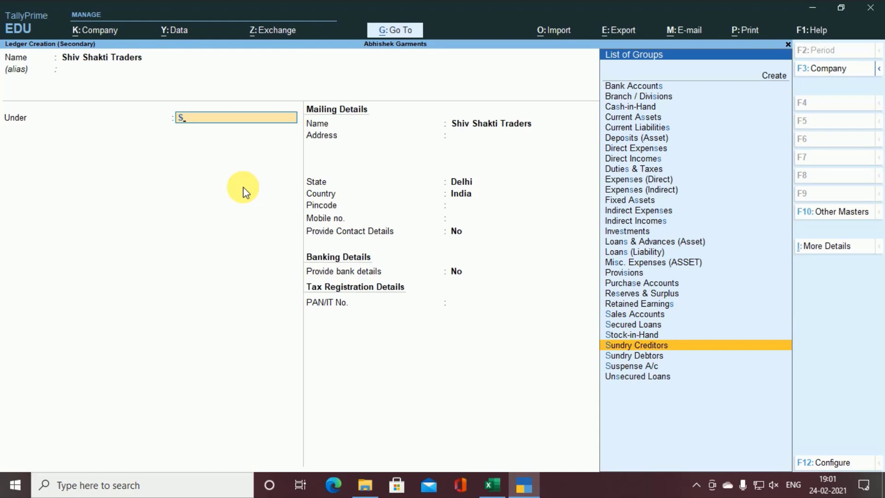
pyautogui.press('Return')
pyautogui.press('Return')
pyautogui.press('Return')
pyautogui.press('Return')
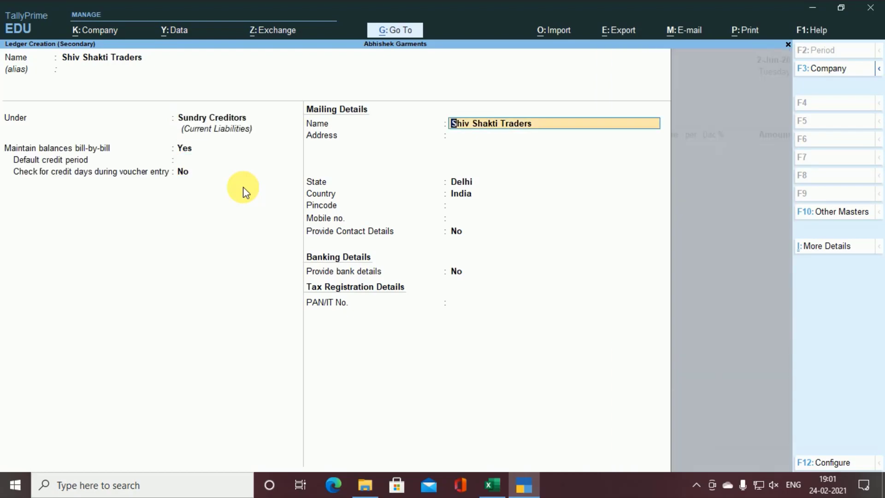
pyautogui.hotkey('ctrl', 'a')
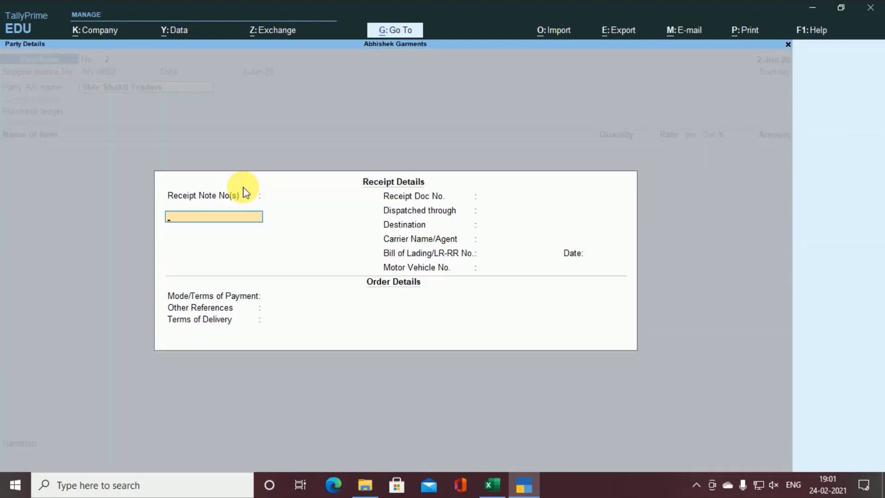
# Accept the supplier's party details and choose Purchase A/c as the purchase ledger.
pyautogui.press('BackSpace')
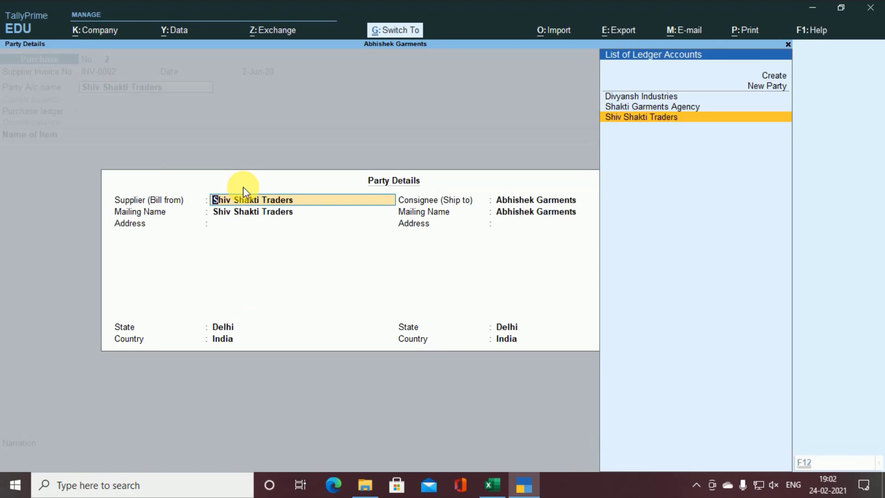
pyautogui.hotkey('ctrl', 'a')
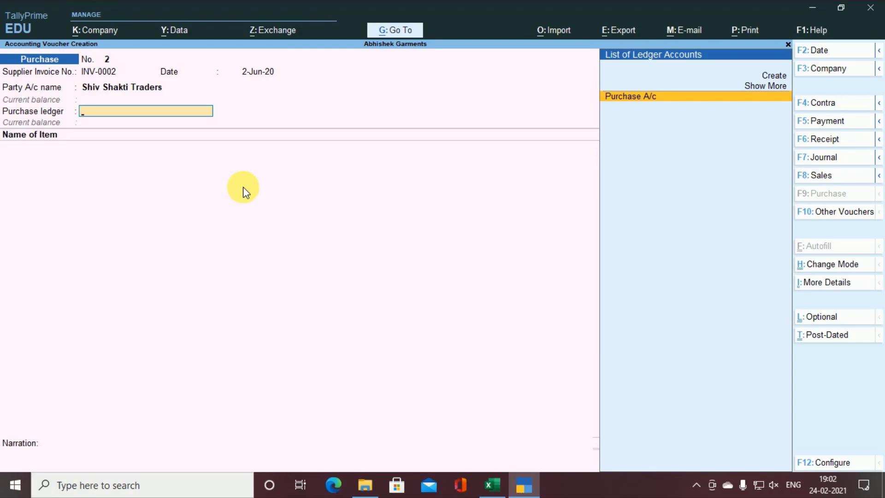
pyautogui.press('Return')
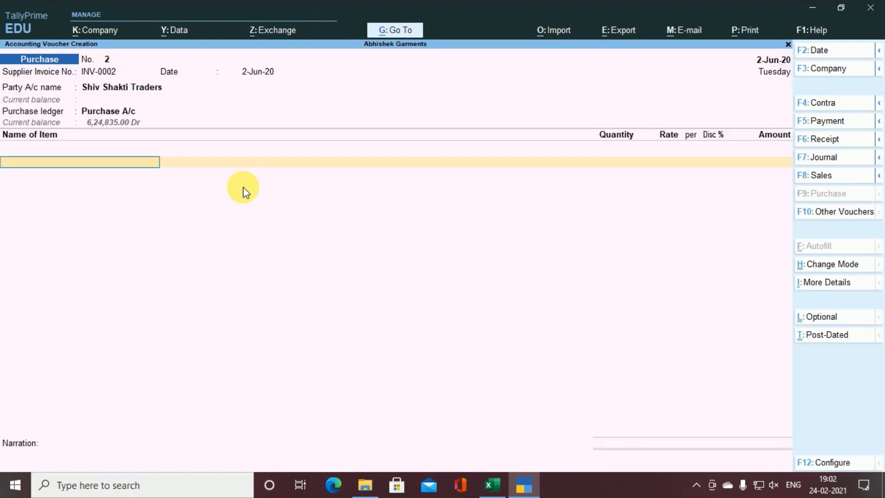
# Check the goods list in the Excel sheet and add sweaters as the voucher's first stock item.
pyautogui.hotkey('alt', 'Tab')
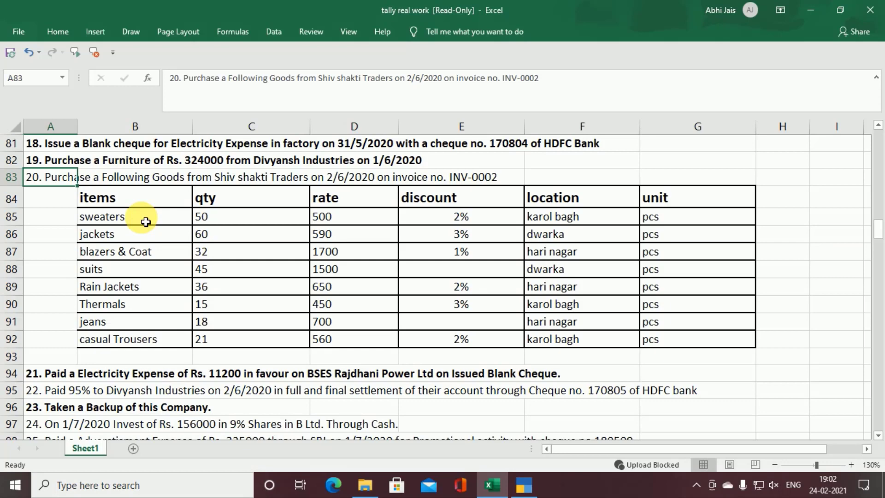
pyautogui.hotkey('alt', 'Tab')
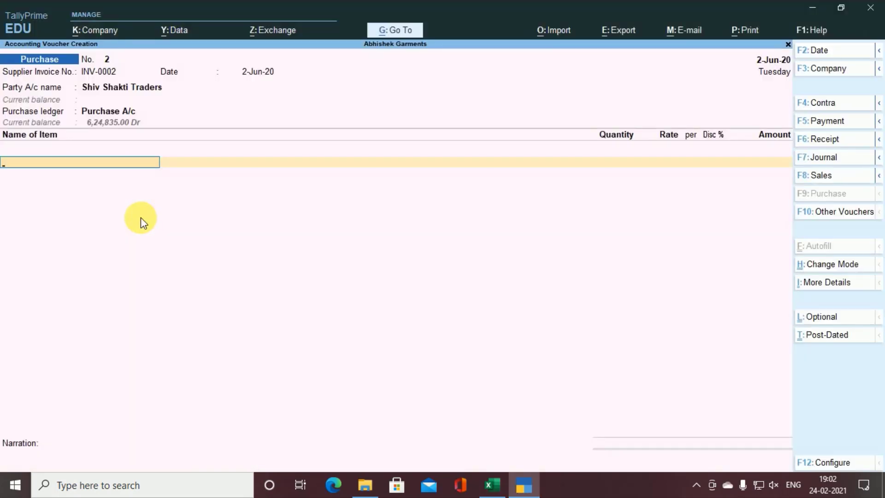
pyautogui.write('W')
pyautogui.press('Down')
pyautogui.press('Down')
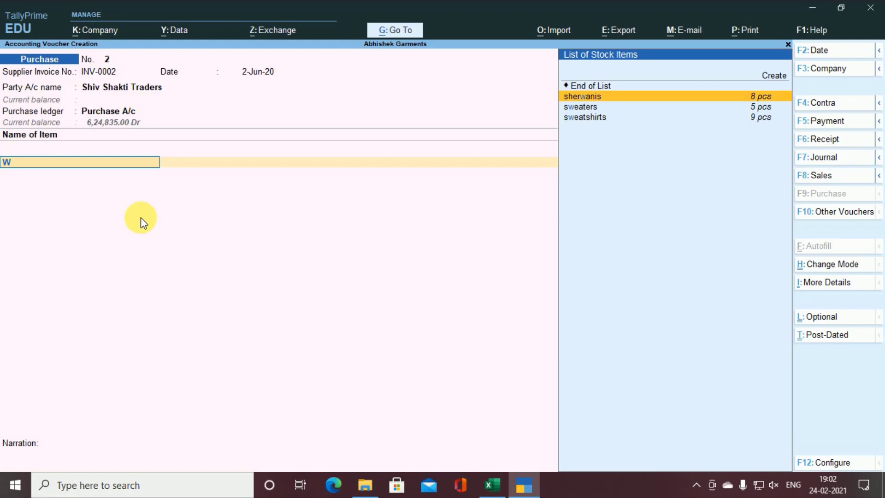
pyautogui.press('Return')
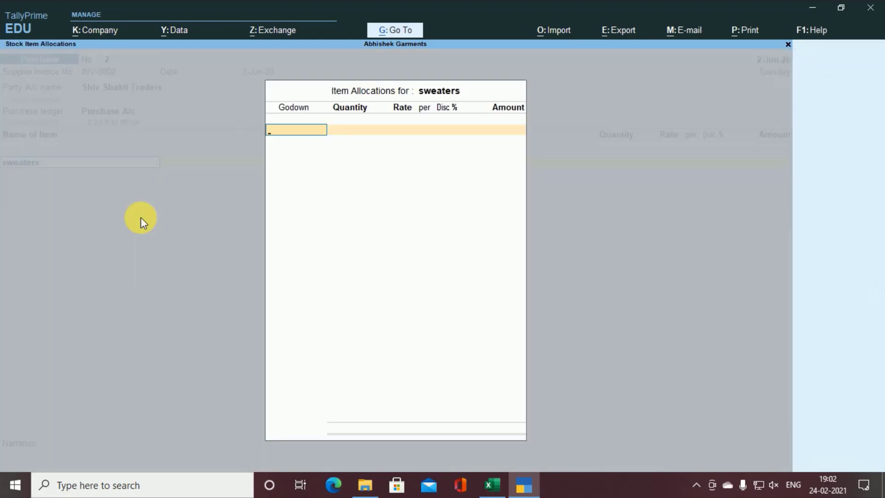
# Look up the sweaters row in the Excel sheet and allocate 50 pcs to the Karol Bagh godown.
pyautogui.hotkey('alt', 'Tab')
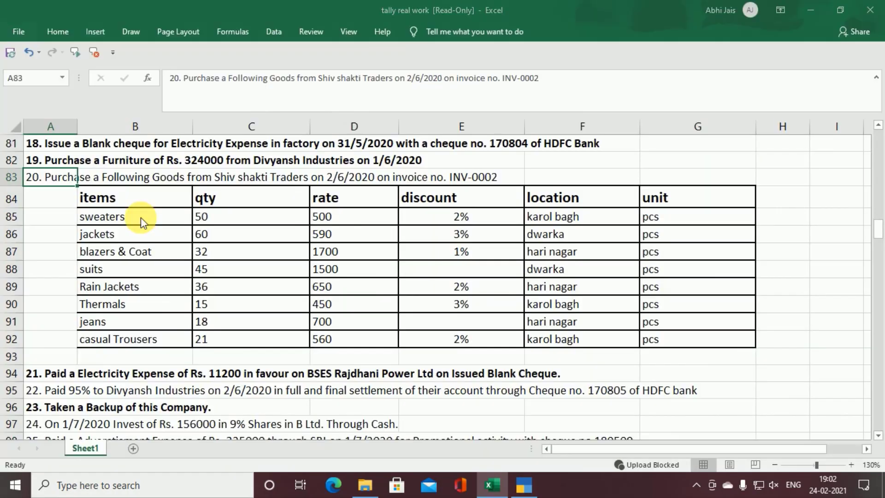
pyautogui.hotkey('alt', 'Tab')
pyautogui.write('k')
pyautogui.press('Return')
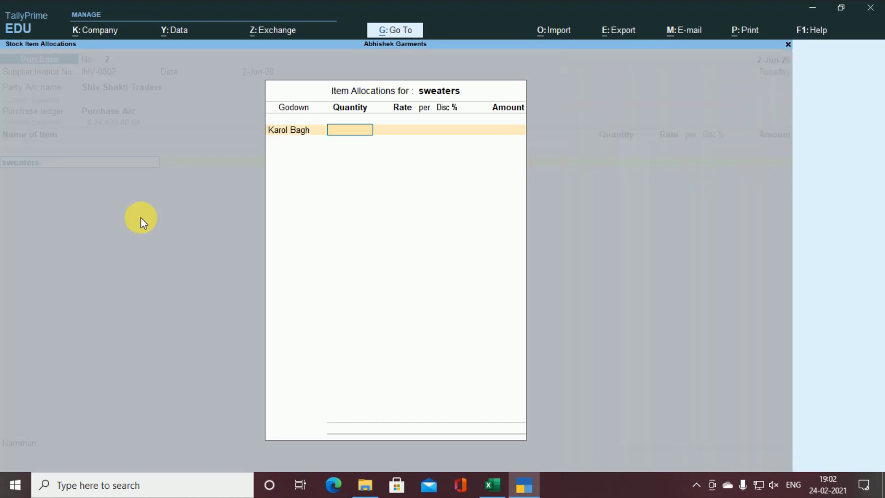
pyautogui.hotkey('alt', 'Tab')
pyautogui.hotkey('alt', 'Tab')
pyautogui.write('50')
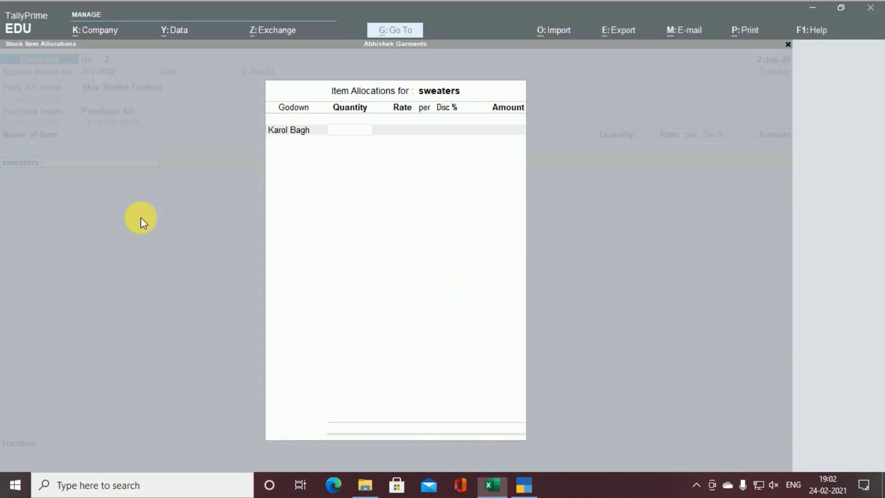
pyautogui.press('Return')
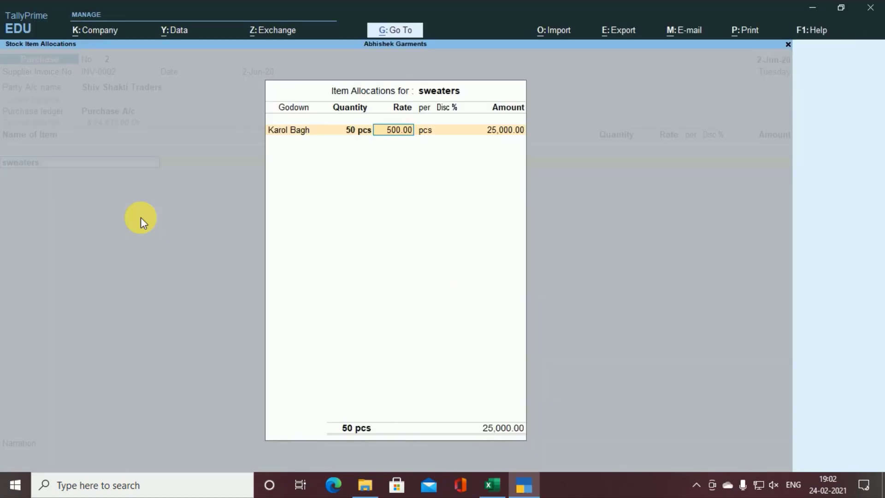
# Keep the sweaters' rate of 500 per pcs, give them a 2% discount, and accept the item line.
pyautogui.hotkey('alt', 'Tab')
pyautogui.hotkey('alt', 'Tab')
pyautogui.press('Return')
pyautogui.press('Return')
pyautogui.write('2')
pyautogui.press('Return')
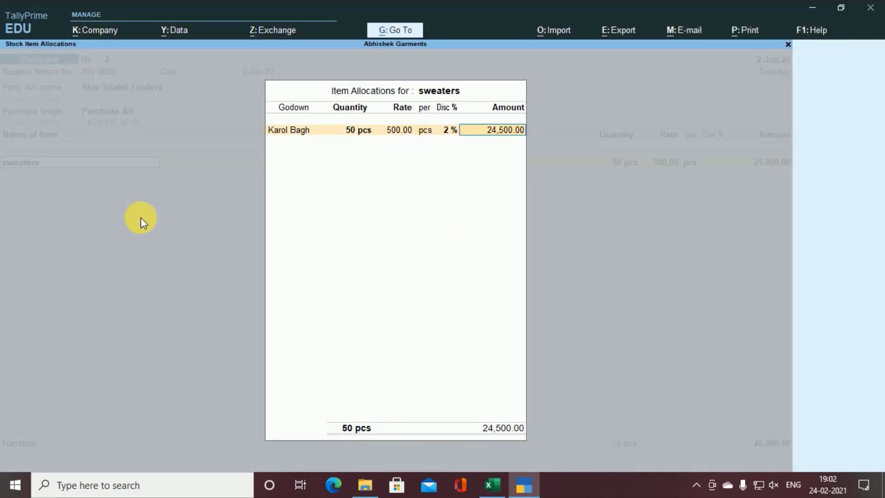
pyautogui.press('Return')
pyautogui.press('Return')
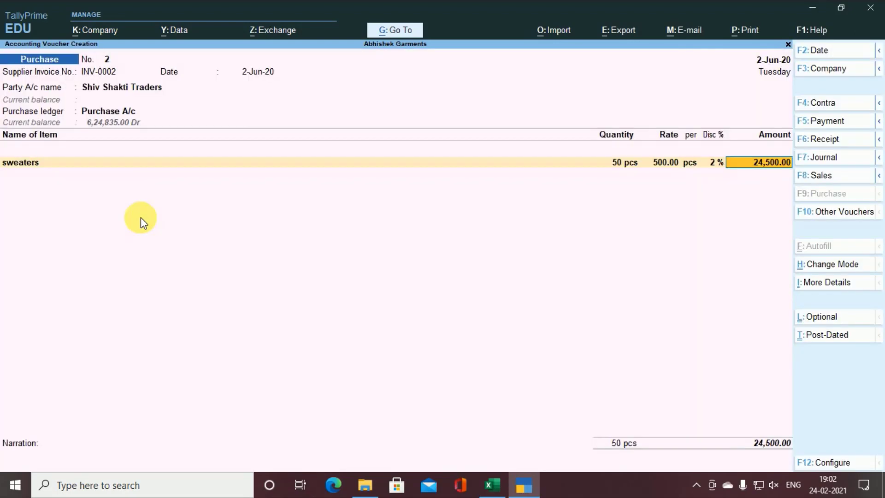
pyautogui.press('Return')
# Add jackets as the second stock item per the Excel sheet, allocating 60 pcs to the Dwarka godown.
pyautogui.hotkey('alt', 'Tab')
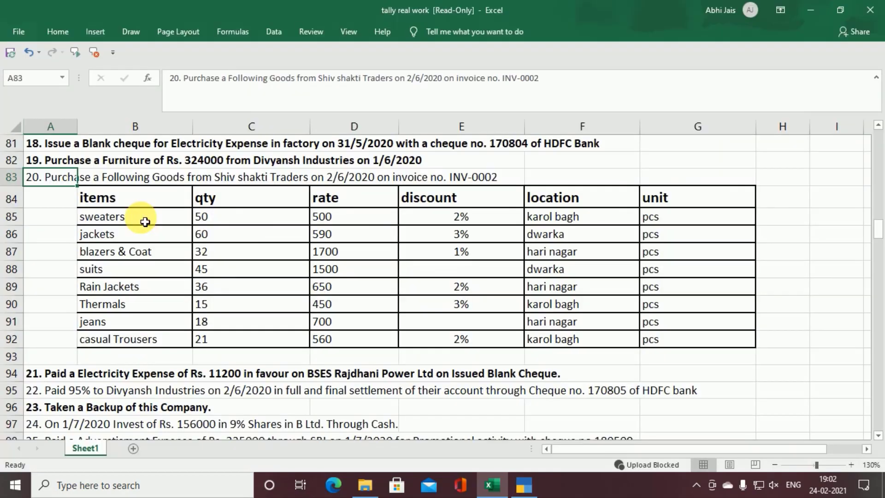
pyautogui.hotkey('alt', 'Tab')
pyautogui.write('J')
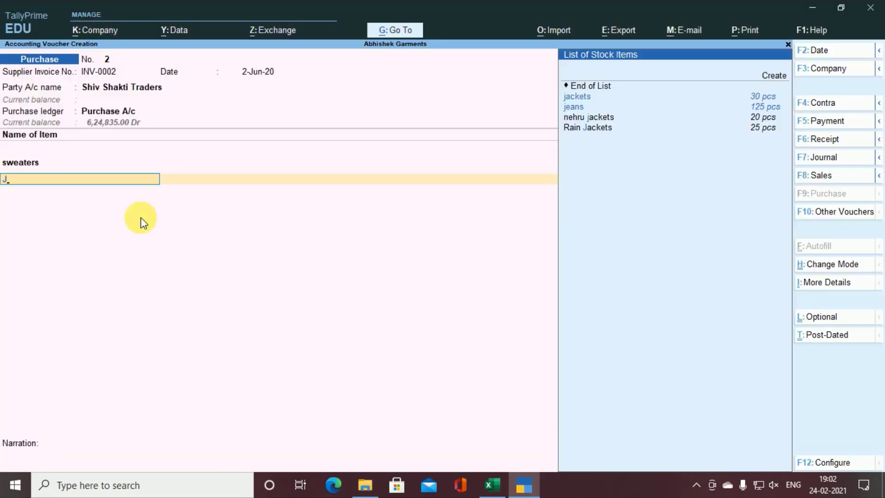
pyautogui.press('Return')
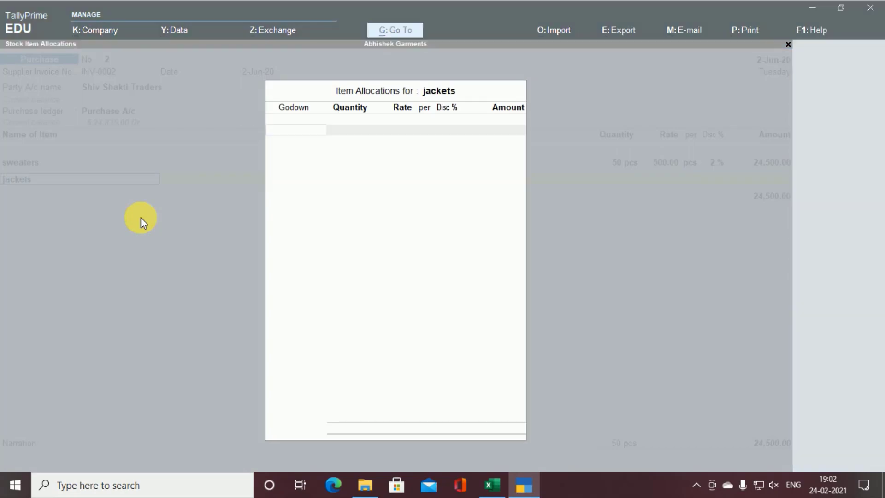
pyautogui.hotkey('alt', 'Tab')
pyautogui.hotkey('alt', 'Tab')
pyautogui.write('D')
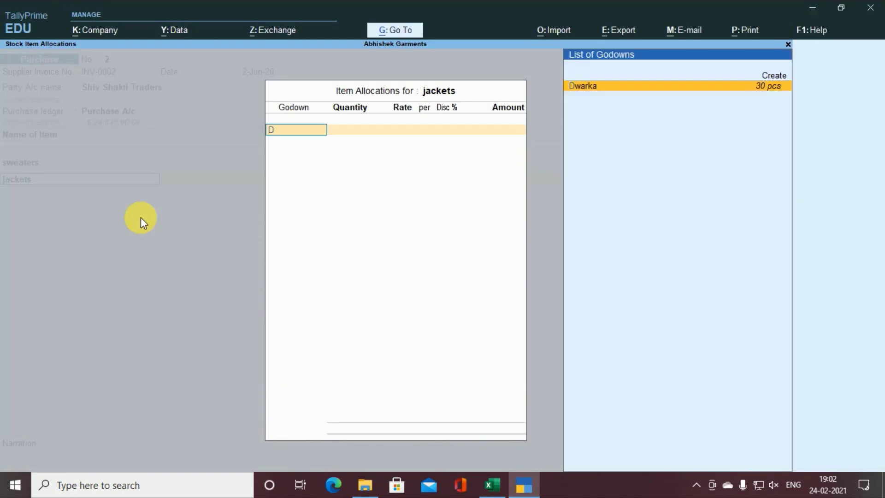
pyautogui.press('Return')
pyautogui.hotkey('alt', 'Tab')
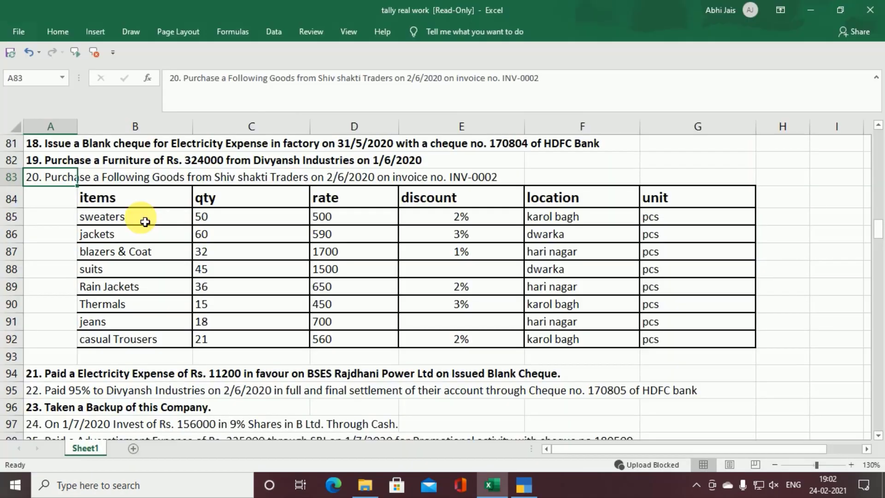
pyautogui.hotkey('alt', 'Tab')
pyautogui.write('60')
pyautogui.press('Return')
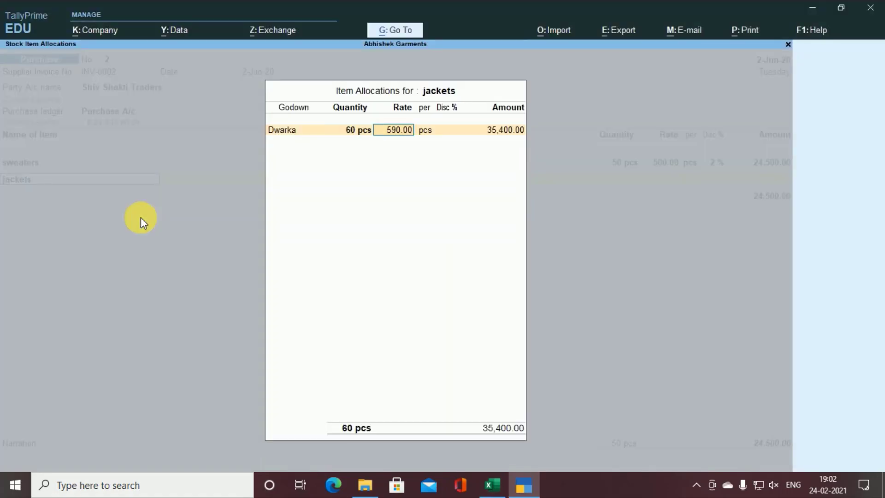
# Keep the jackets' rate of 590 per pcs, apply a 3% discount, and close their allocation.
pyautogui.hotkey('alt', 'Tab')
pyautogui.hotkey('alt', 'Tab')
pyautogui.press('Return')
pyautogui.press('Return')
pyautogui.hotkey('alt', 'Tab')
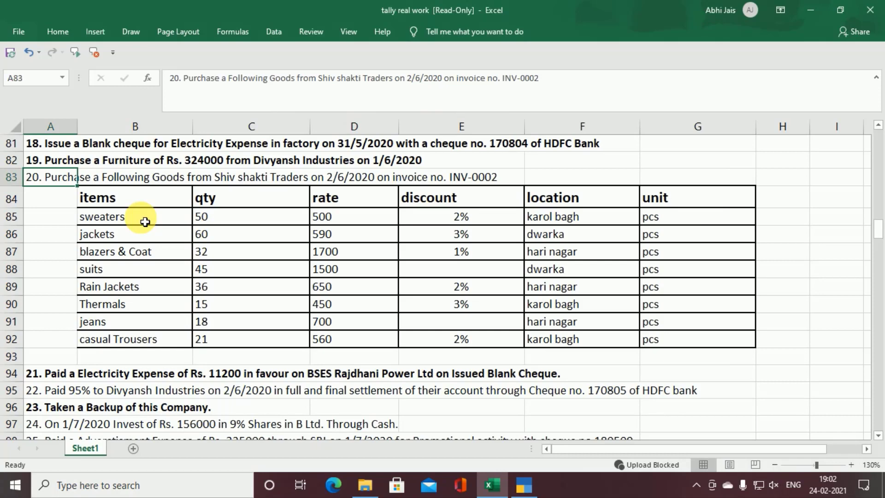
pyautogui.hotkey('alt', 'Tab')
pyautogui.write('3')
pyautogui.press('Return')
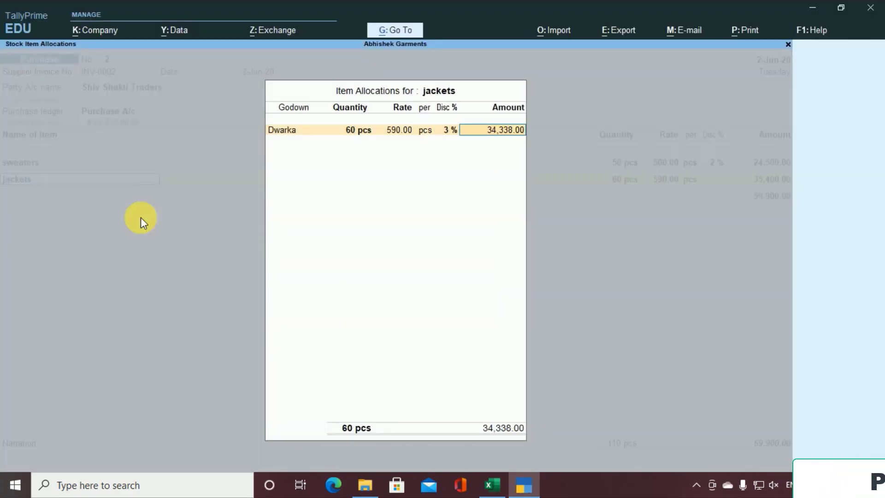
pyautogui.press('Return')
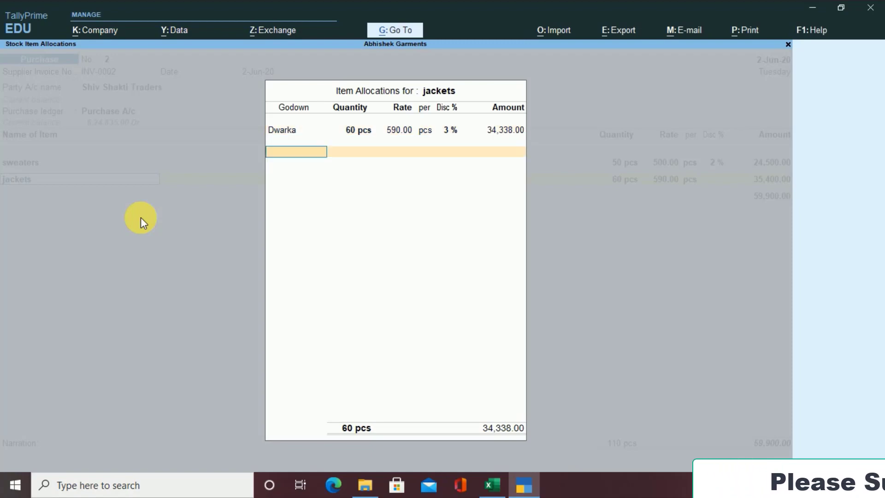
pyautogui.hotkey('alt', 'Tab')
pyautogui.hotkey('alt', 'Tab')
pyautogui.press('Return')
# Add blazers & Coat as the third stock item, with 32 pcs for the Hari Nagar location given in the Excel sheet.
pyautogui.write('b')
pyautogui.press('Return')
pyautogui.hotkey('alt', 'Tab')
pyautogui.hotkey('alt', 'Tab')
pyautogui.press('Return')
pyautogui.write('32')
pyautogui.press('Return')
# Set the blazers & Coat rate to 1700 with a 1% discount and accept the item line.
pyautogui.write('1700')
pyautogui.press('Return')
pyautogui.press('Return')
pyautogui.write('1')
pyautogui.press('Return')
pyautogui.press('Return')
pyautogui.press('Return')
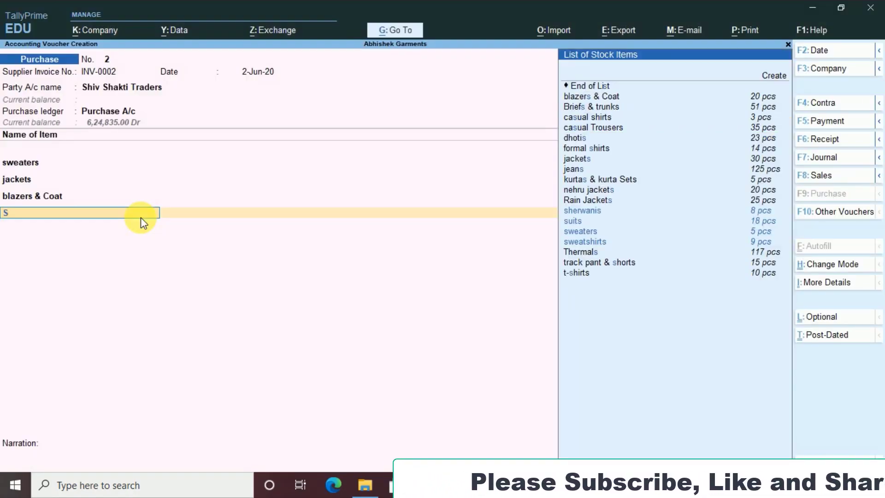
# Add suits as the fourth item, allocating 45 pcs to the Dwarka godown at a rate of 1500 without discount.
pyautogui.hotkey('alt', 'Tab')
pyautogui.hotkey('alt', 'Tab')
pyautogui.write('su')
pyautogui.press('Return')
pyautogui.press('Return')
pyautogui.write('45')
pyautogui.press('Return')
pyautogui.write('1500')
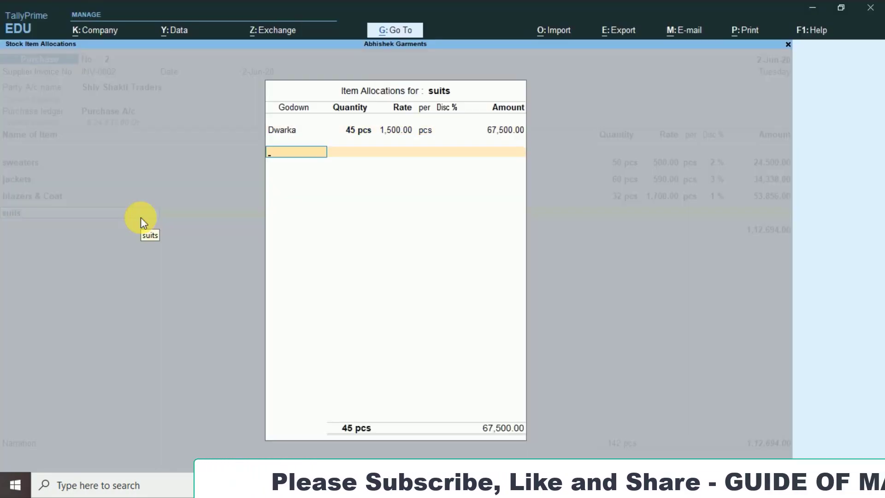
pyautogui.press('Return')
pyautogui.press('Return')
# Add Rain Jackets for the Hari Nagar location with 36 pcs, a rate of 650 and a 2% discount.
pyautogui.hotkey('alt', 'Tab')
pyautogui.hotkey('alt', 'Tab')
pyautogui.write('r')
pyautogui.press('Return')
pyautogui.write('H')
pyautogui.hotkey('alt', 'Tab')
pyautogui.hotkey('alt', 'Tab')
pyautogui.write('366502')
pyautogui.press('Return')
pyautogui.press('Return')
pyautogui.press('Return')
# Add Thermals for Karol Bagh with 15 pcs at 450 and 3% discount, and jeans with 18 pcs at 700 without discount.
pyautogui.write('tK')
pyautogui.hotkey('alt', 'Tab')
pyautogui.hotkey('alt', 'Tab')
pyautogui.press('Return')
pyautogui.write('15')
pyautogui.press('Return')
pyautogui.write('450')
pyautogui.press('Return')
pyautogui.press('Return')
pyautogui.hotkey('alt', 'Tab')
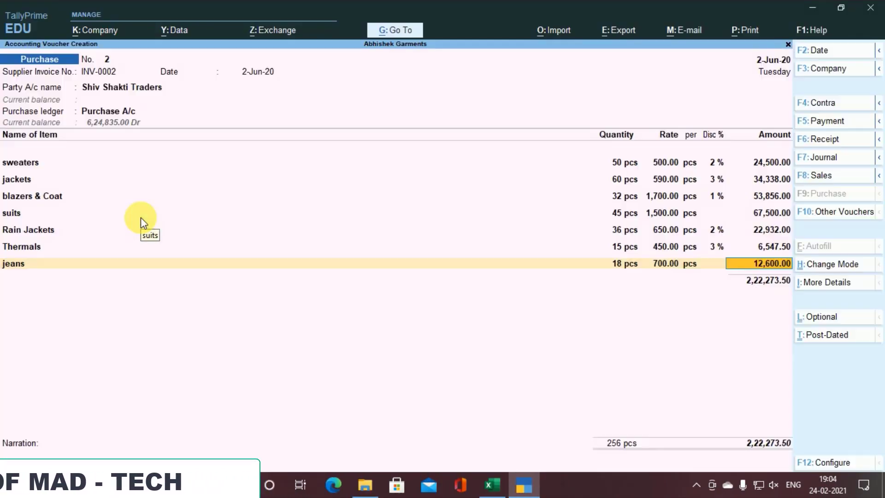
# Accept the jeans line and add casual Trousers for the Karol Bagh location with 21 pcs.
pyautogui.press('Return')
pyautogui.write('c')
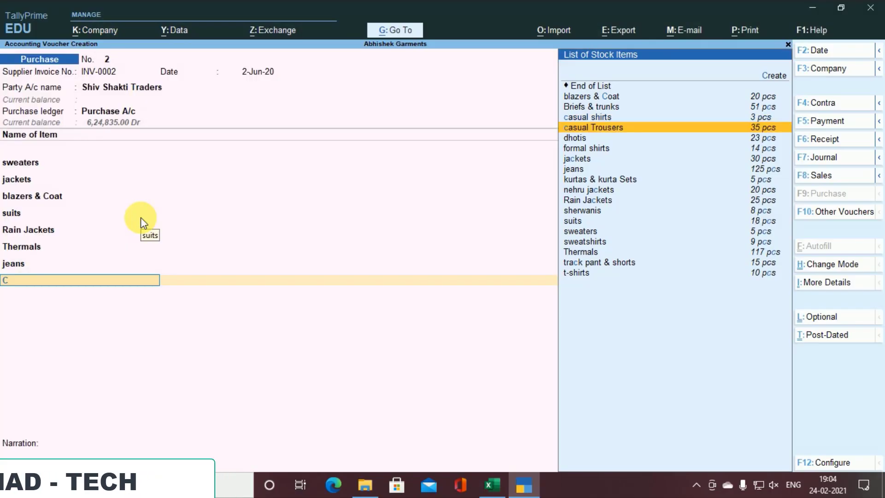
pyautogui.press('Return')
pyautogui.press('Return')
pyautogui.write('21')
pyautogui.press('Return')
# Set the casual Trousers rate to 560 with a 2% discount and accept the item line.
pyautogui.write('560')
pyautogui.press('Return')
pyautogui.press('Return')
pyautogui.write('2')
pyautogui.press('Return')
pyautogui.press('Return')
pyautogui.press('Return')
pyautogui.press('Return')
pyautogui.press('Return')
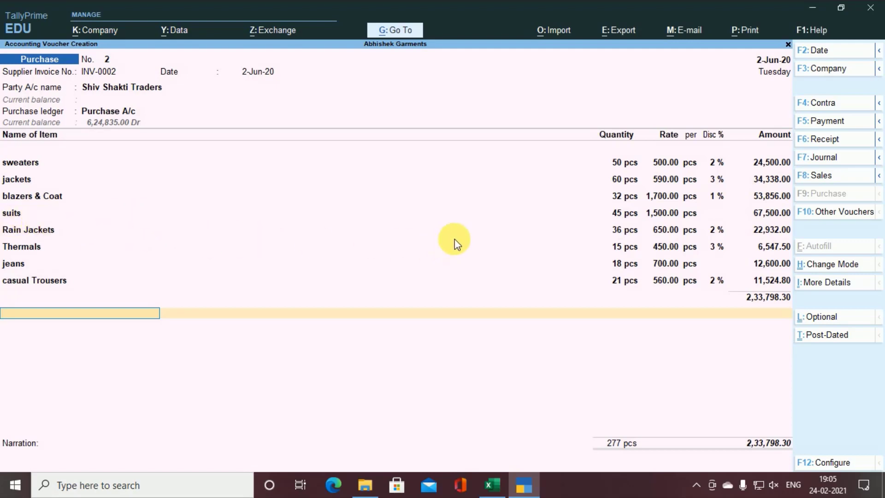
# Compare the voucher with the Excel goods list, end the item list, leave the narration empty, and save the purchase voucher.
pyautogui.hotkey('alt', 'Tab')
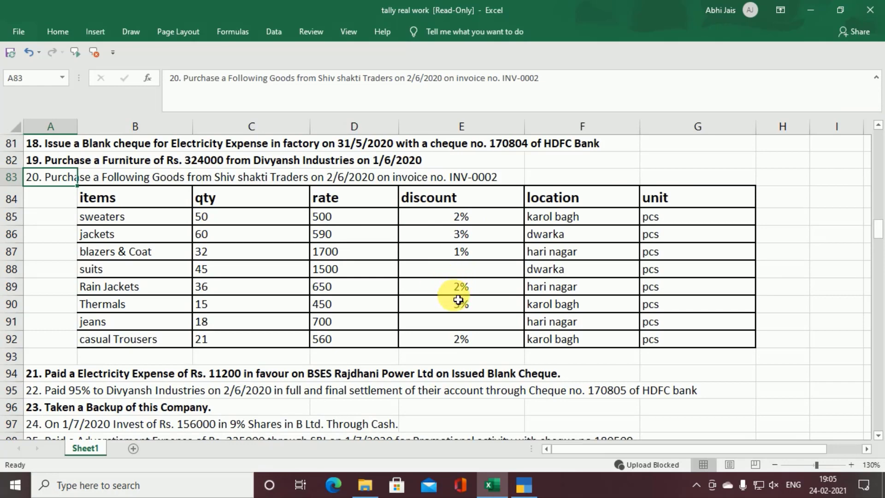
pyautogui.hotkey('alt', 'Tab')
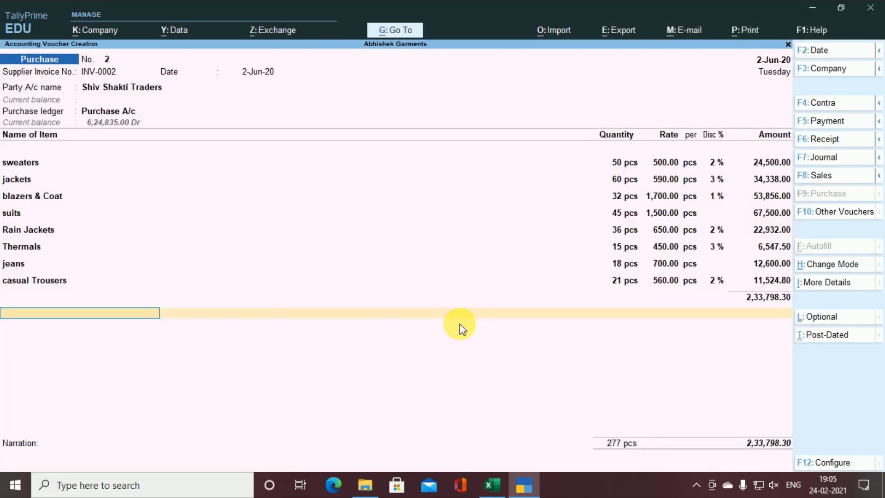
pyautogui.press('Return')
pyautogui.press('Return')
pyautogui.press('Return')
pyautogui.press('Return')
pyautogui.press('Return')
pyautogui.press('Return')
pyautogui.press('Return')
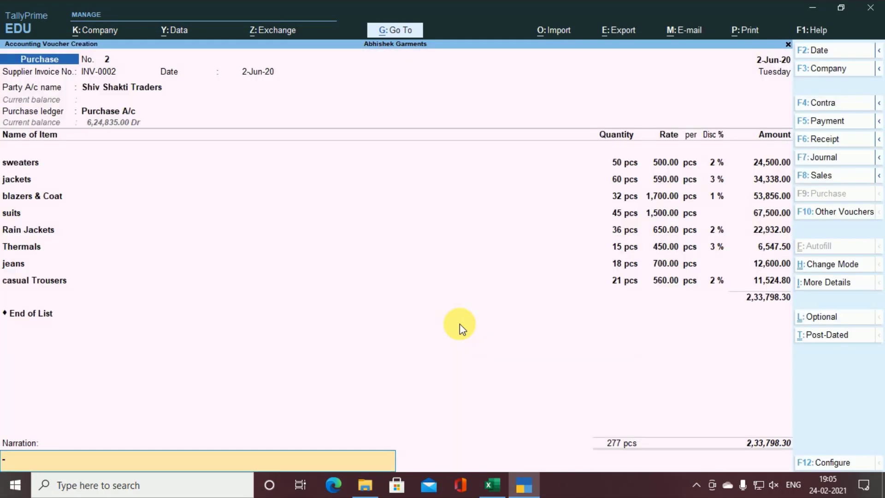
pyautogui.press('Return')
pyautogui.press('Return')
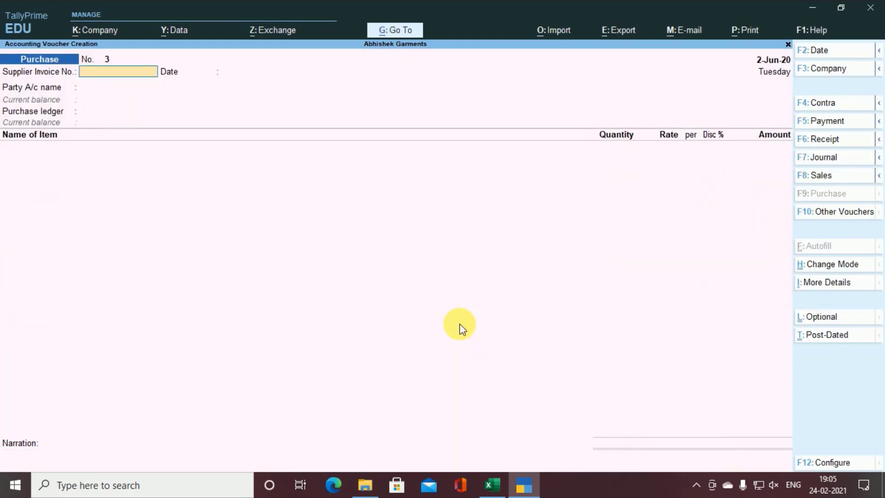
# Switch to the Excel sheet and mark the transaction 20 line in A83 as done by making it bold.
pyautogui.hotkey('alt', 'Tab')
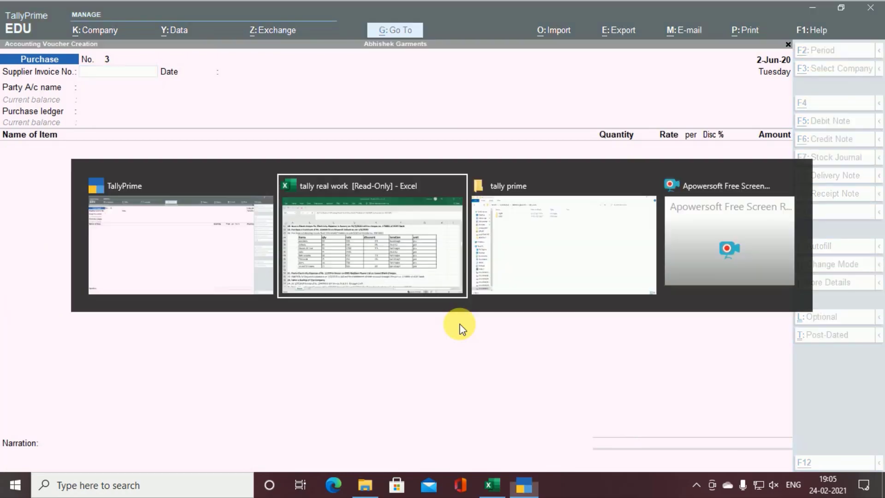
pyautogui.scroll(-2, 301, 333)
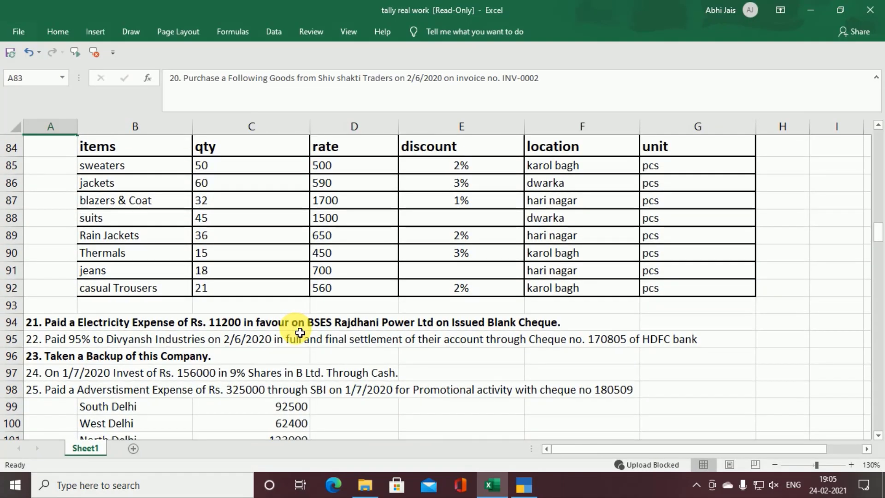
pyautogui.click(36, 287)
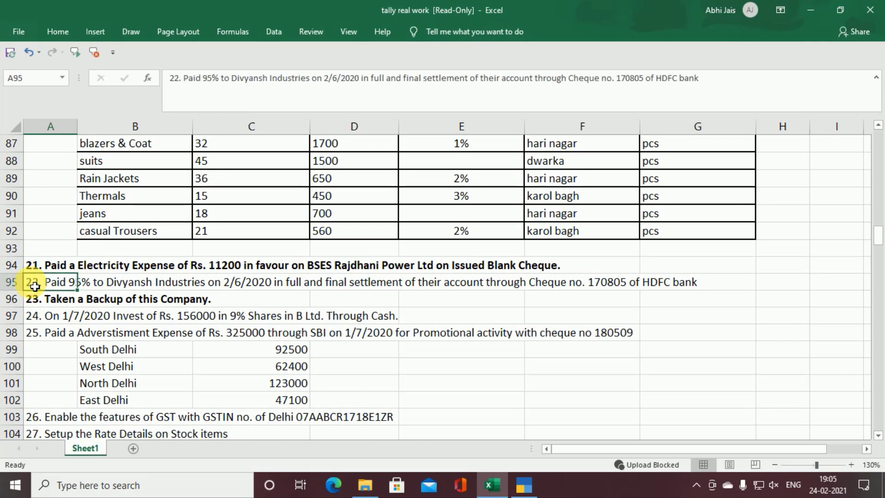
pyautogui.scroll(2, 35, 286)
pyautogui.click(32, 181)
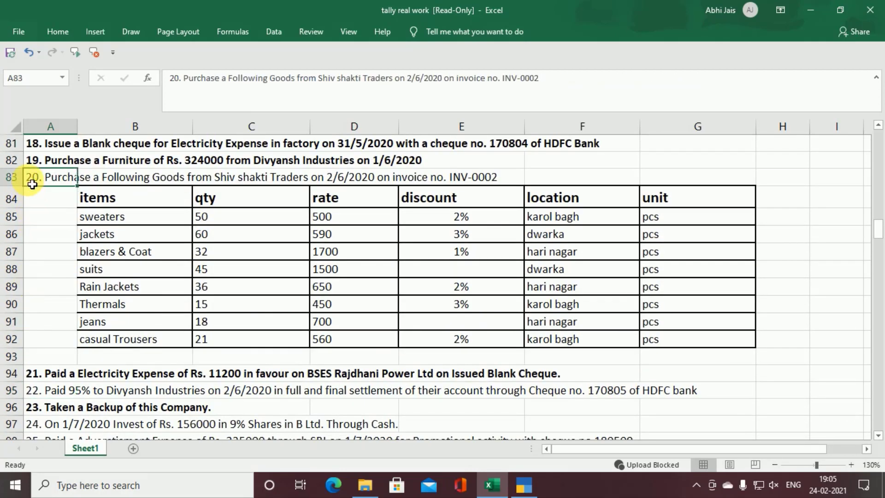
# Make the transaction 22 line about the Divyansh Industries payment in A95 bold.
pyautogui.scroll(-2, 56, 217)
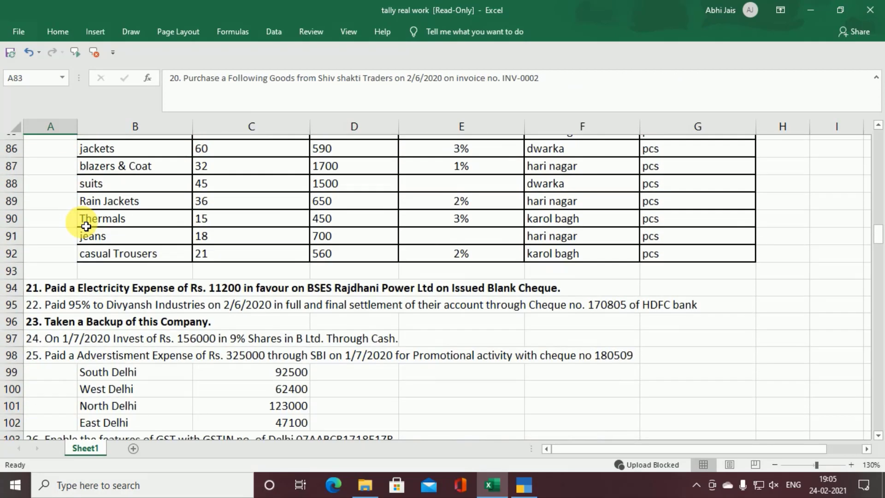
pyautogui.click(49, 287)
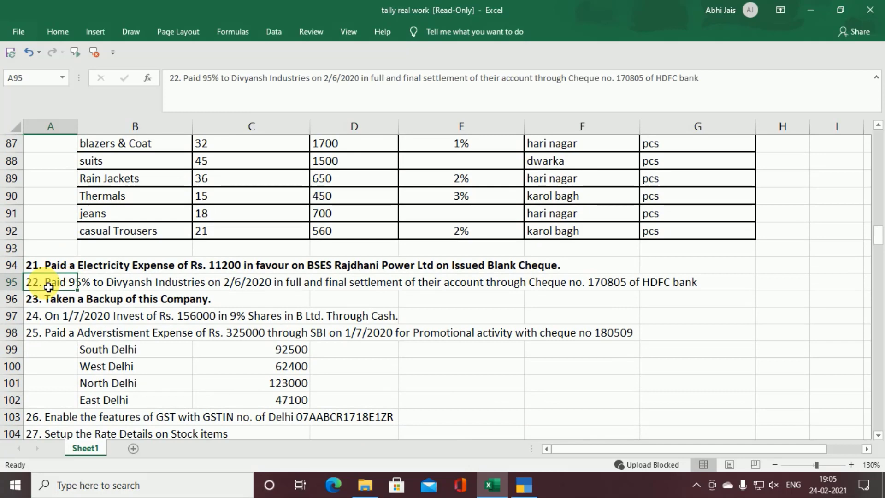
pyautogui.hotkey('ctrl', 'b')
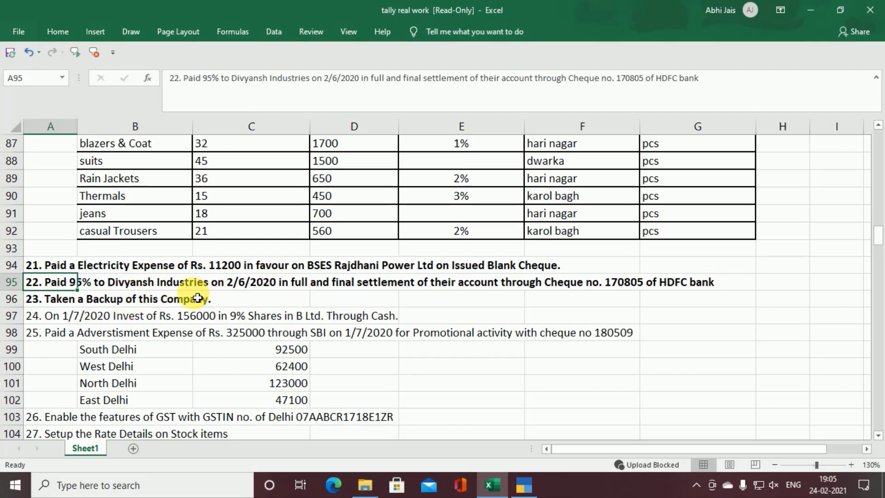
# Review the transactions around numbers 15 to 25 in the sheet and select the transaction 22 line.
pyautogui.scroll(3, 198, 297)
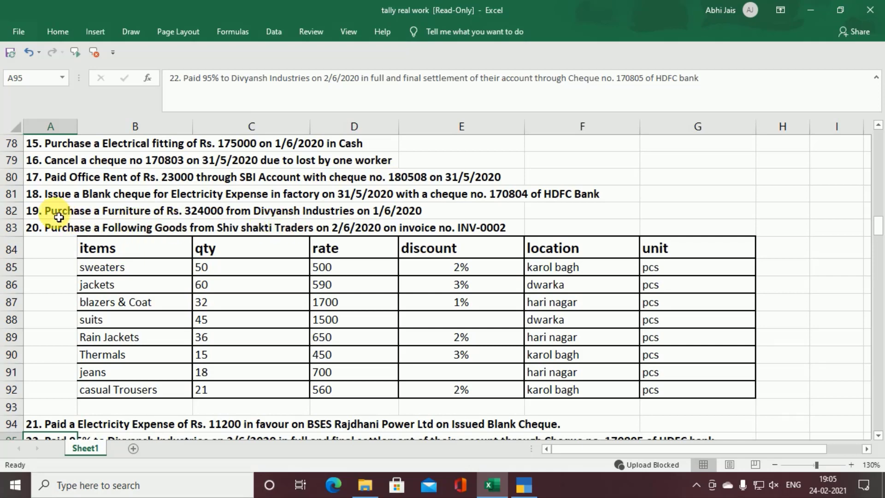
pyautogui.scroll(-2, 58, 218)
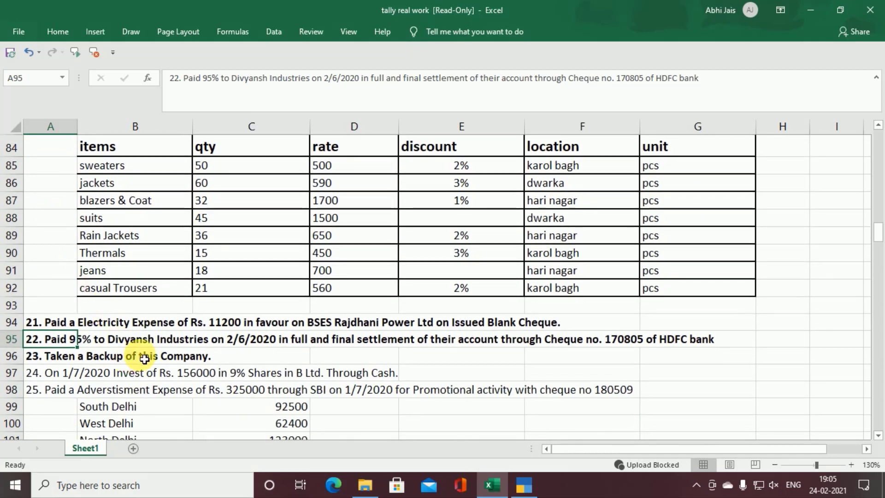
pyautogui.click(97, 375)
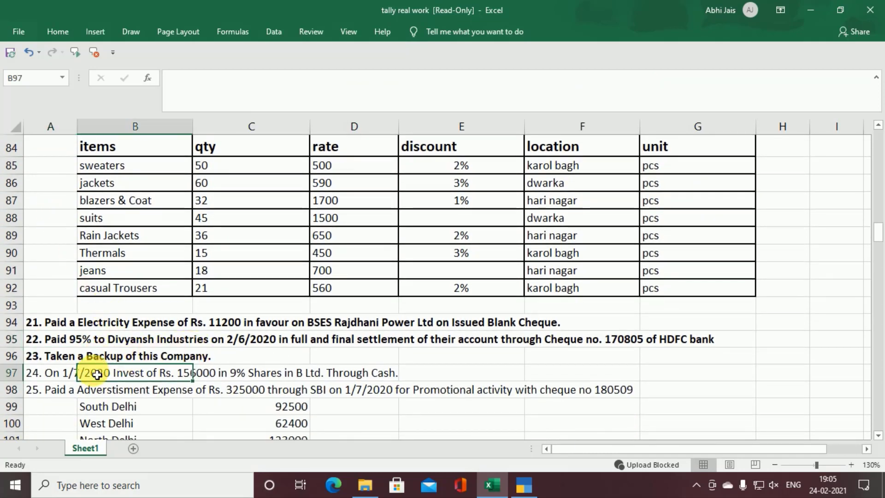
pyautogui.click(64, 340)
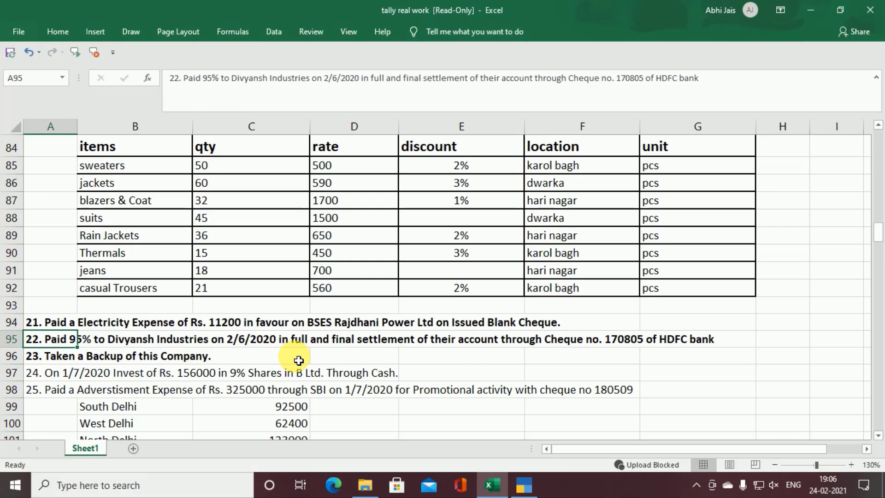
# Switch to TallyPrime, check transaction 22 in the Excel sheet, and start a journal voucher dated 2.6.
pyautogui.hotkey('alt', 'Tab')
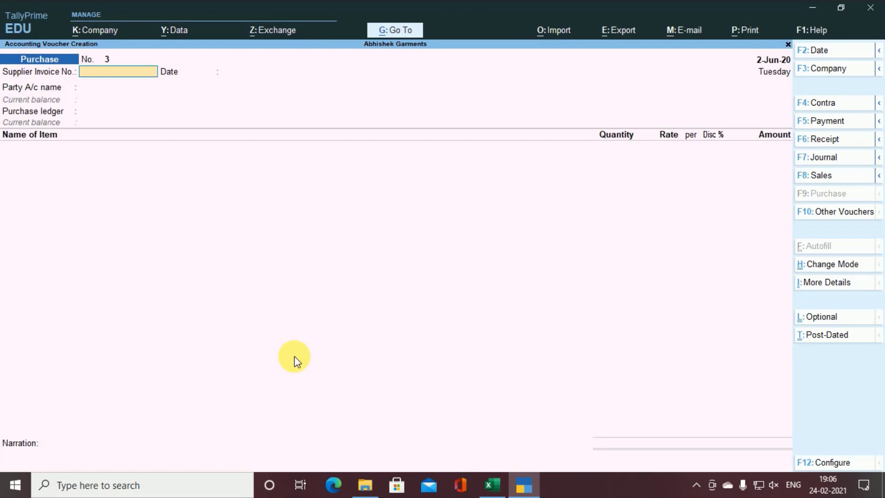
pyautogui.hotkey('alt', 'Tab')
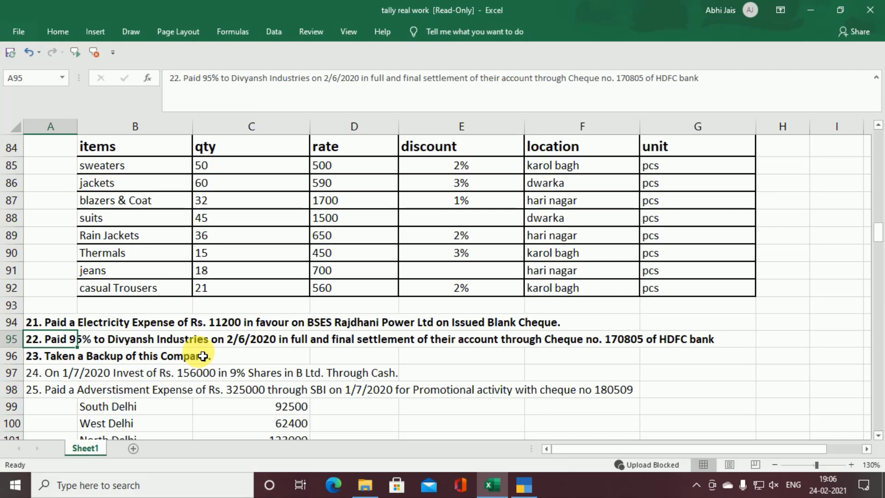
pyautogui.hotkey('alt', 'Tab')
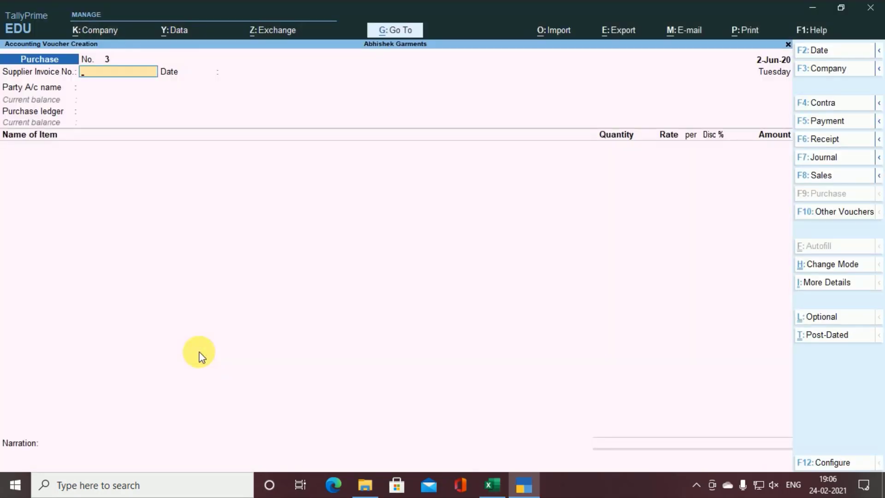
pyautogui.press('F7')
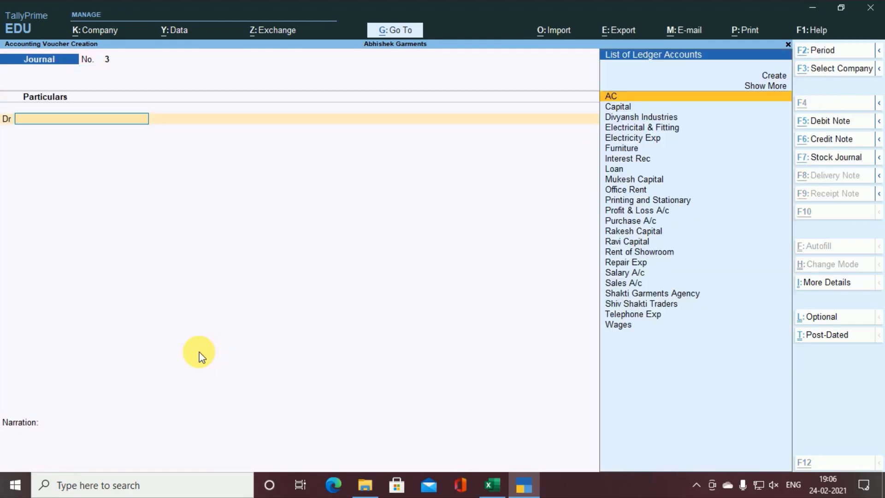
pyautogui.hotkey('alt', 'Tab')
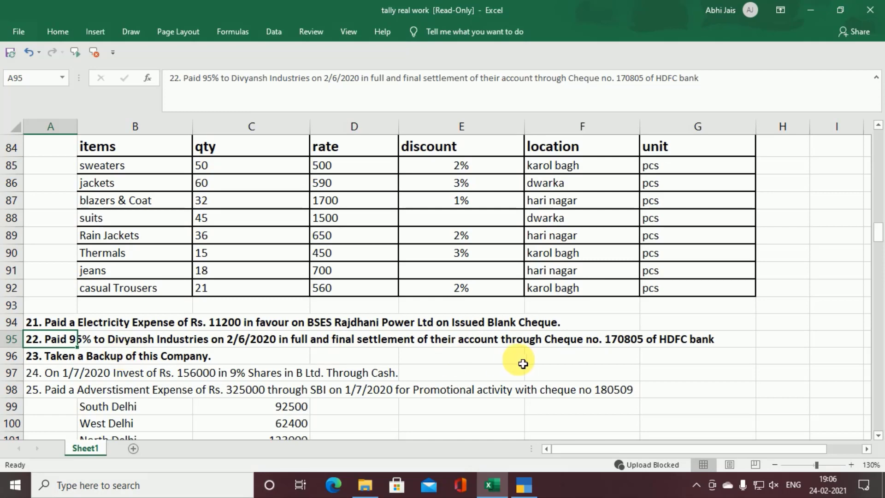
pyautogui.hotkey('alt', 'Tab')
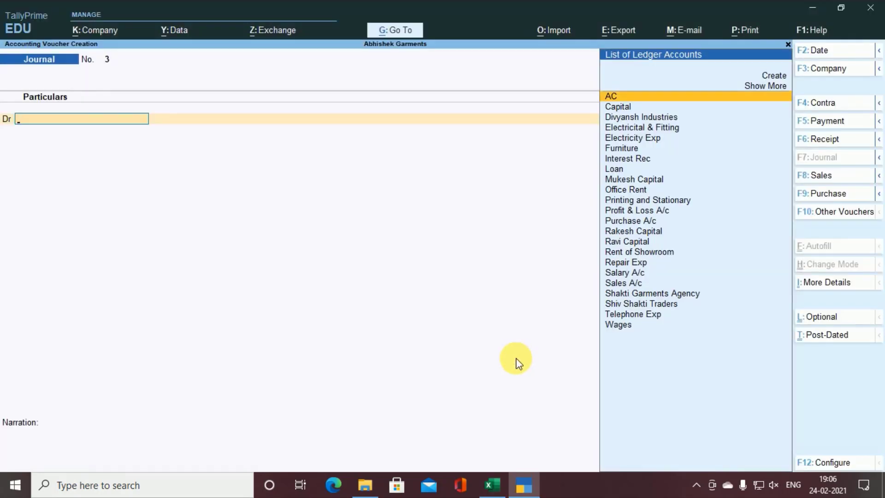
pyautogui.press('F2')
pyautogui.write('2.6')
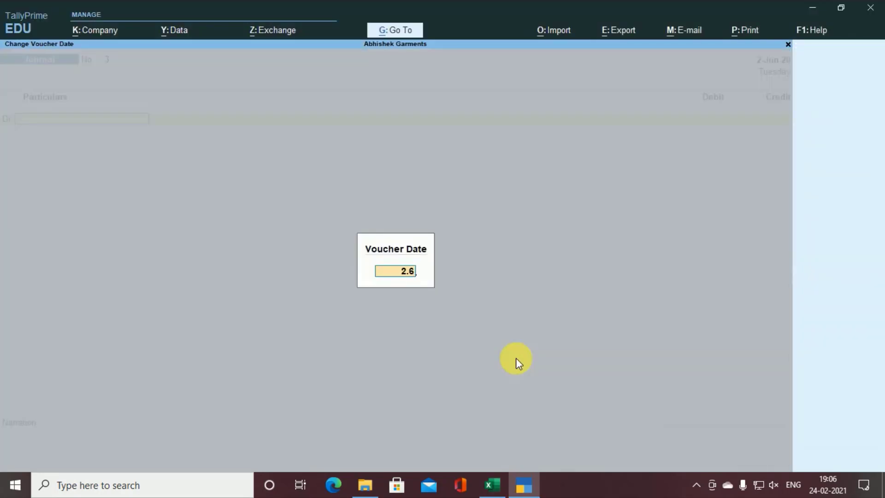
pyautogui.press('Return')
# Debit Divyansh Industries with 324000 in the journal voucher and allocate the whole amount On Account.
pyautogui.hotkey('alt', 'Tab')
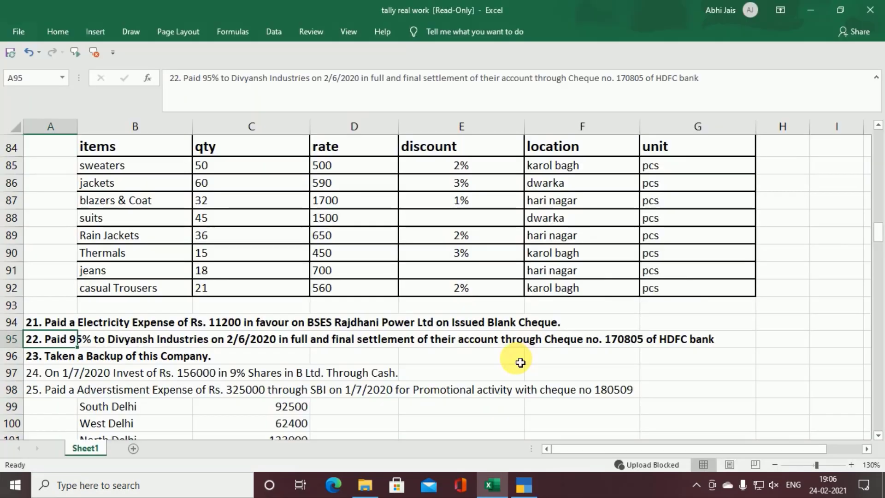
pyautogui.hotkey('alt', 'Tab')
pyautogui.write('d')
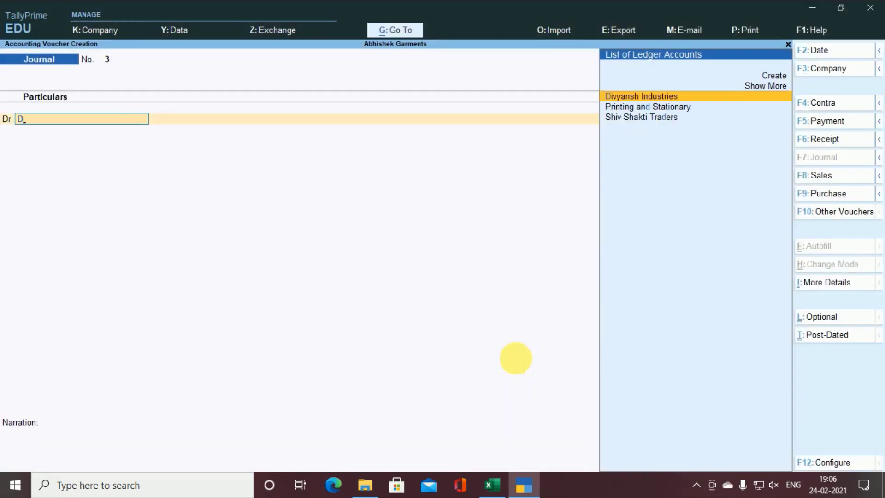
pyautogui.press('Return')
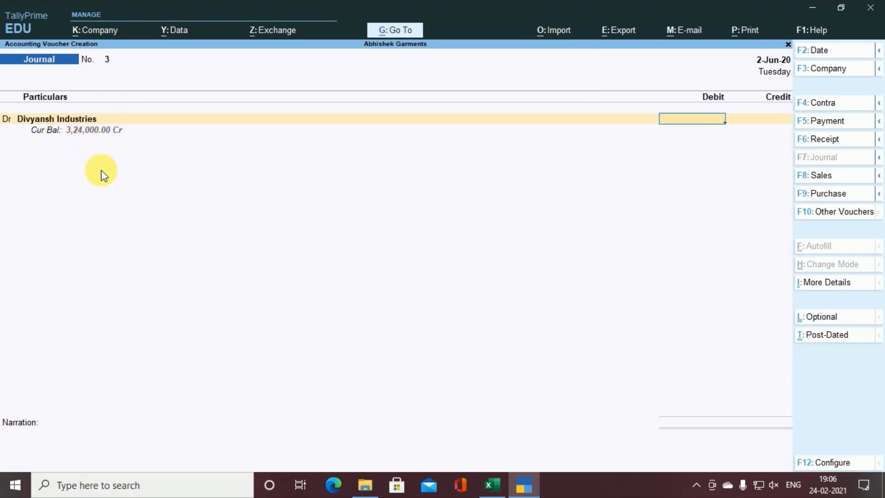
pyautogui.write('324000')
pyautogui.press('Return')
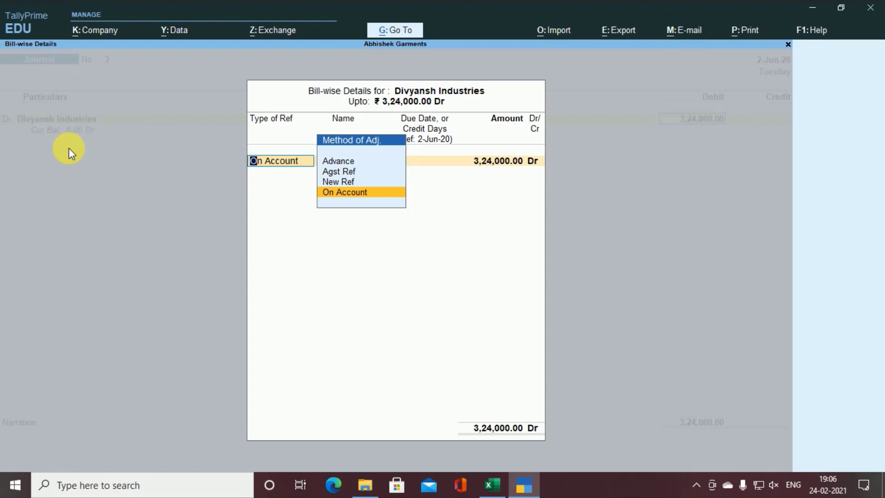
pyautogui.press('Return')
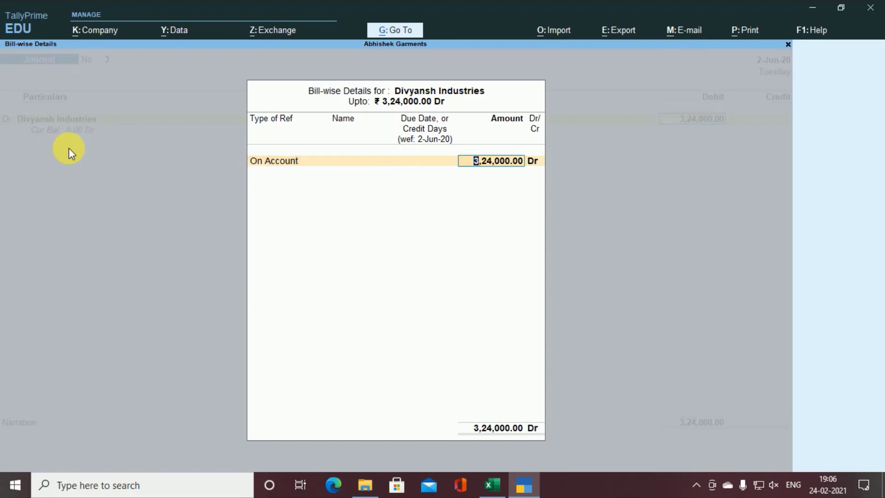
pyautogui.press('Return')
pyautogui.press('Return')
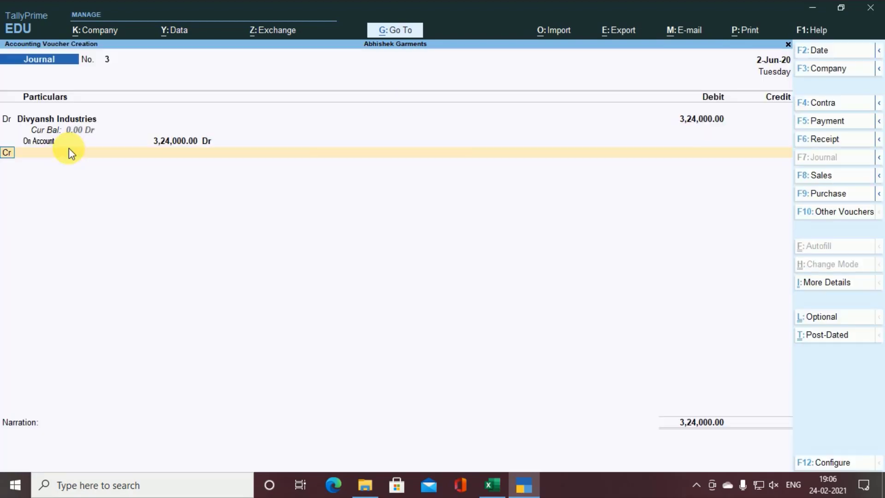
# Credit Hdfc Current Accounts with 307800 and accept the bank allocation by cheque 170805 dated 2-Jun-20 favouring Divyansh Industries.
pyautogui.press('Return')
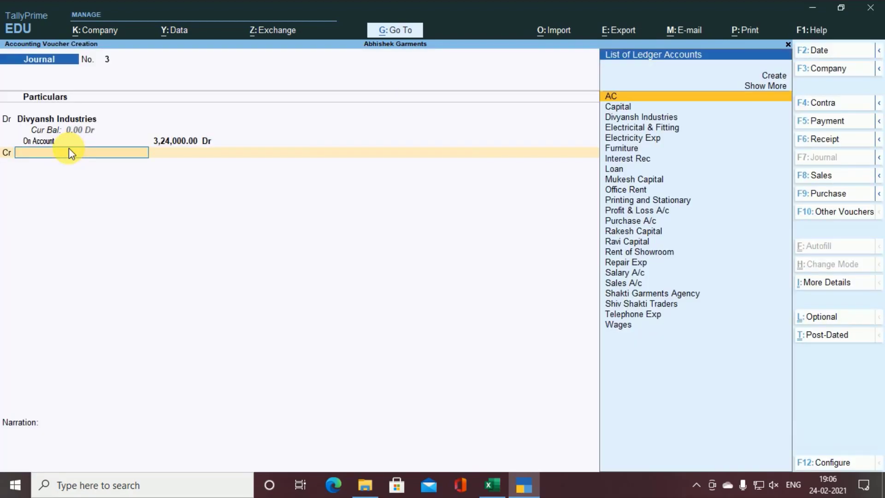
pyautogui.hotkey('alt', 'Tab')
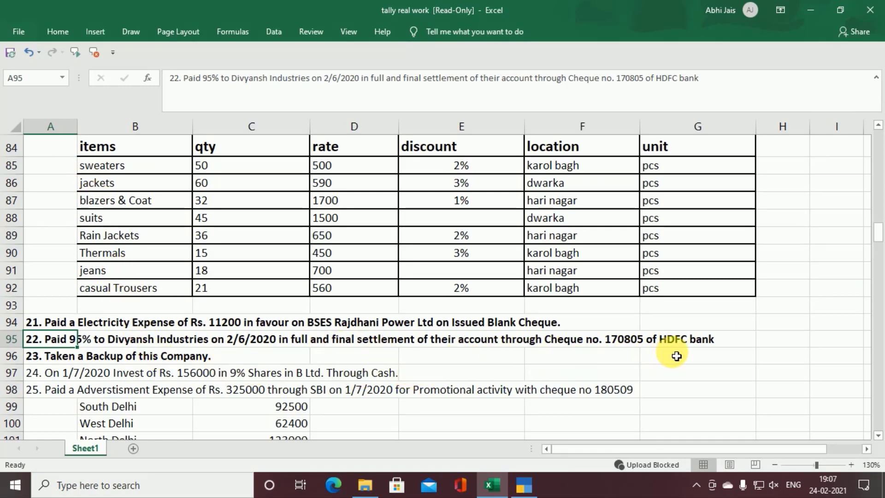
pyautogui.hotkey('alt', 'Tab')
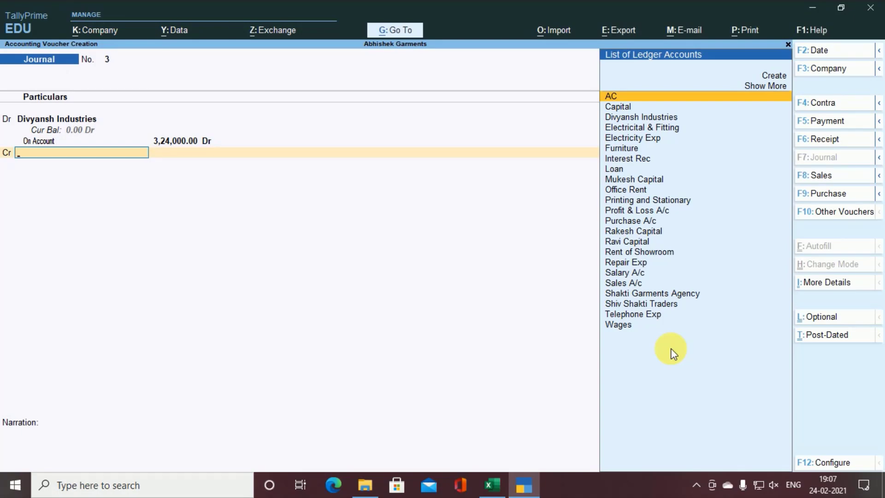
pyautogui.write('H')
pyautogui.press('Return')
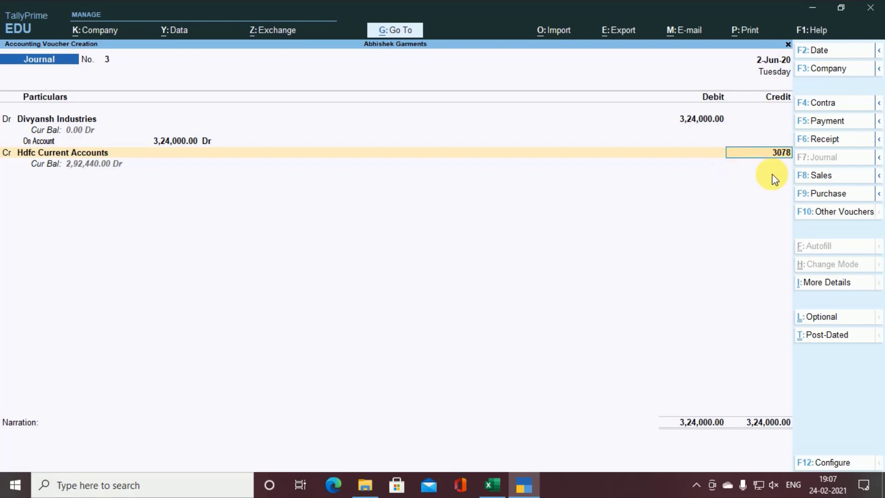
pyautogui.write('307800')
pyautogui.press('Return')
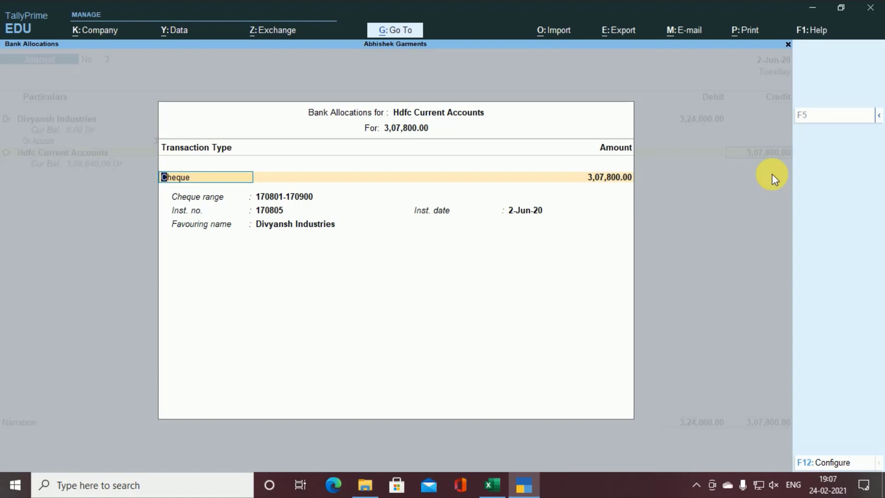
pyautogui.press('Return')
pyautogui.press('Return')
pyautogui.press('Return')
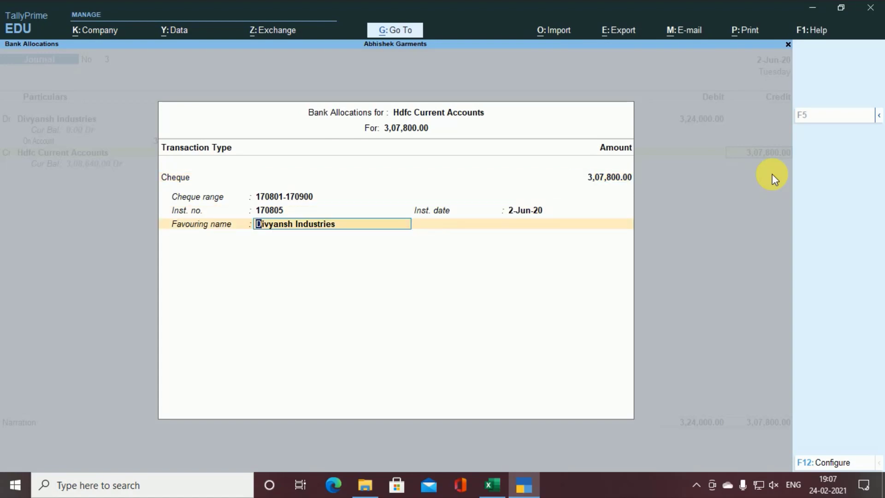
pyautogui.press('Return')
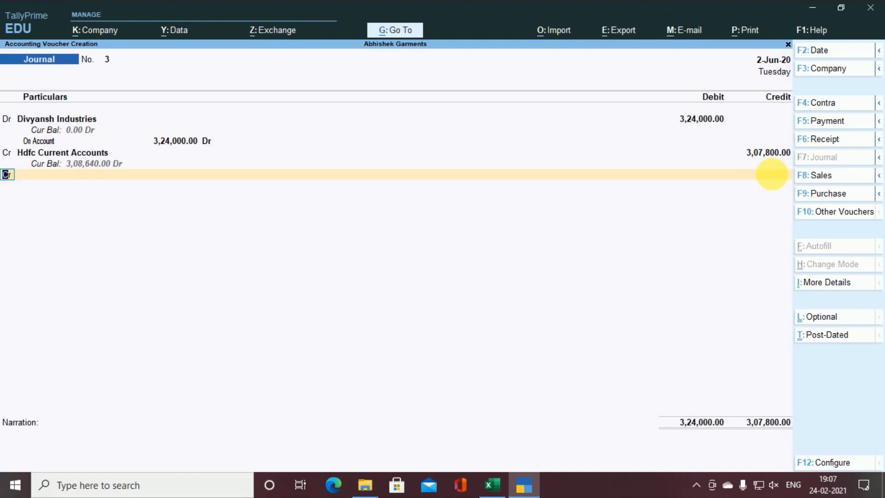
# Create a ledger named Dis Rec under Indirect Incomes for the next credit line and save it.
pyautogui.press('Return')
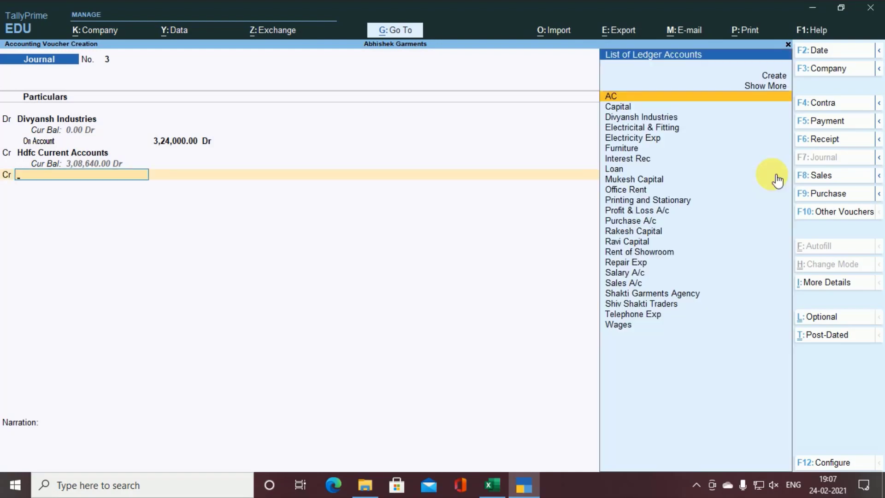
pyautogui.press('alt')
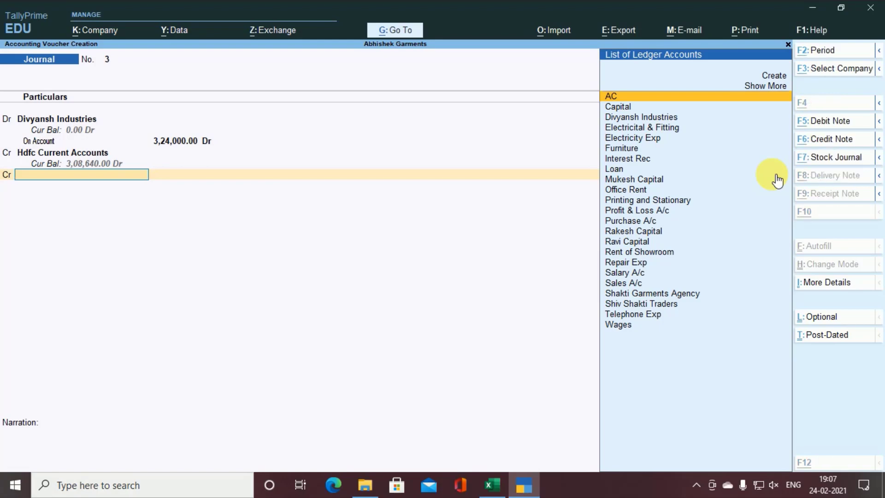
pyautogui.hotkey('alt', 'c')
pyautogui.write('Dis Rec')
pyautogui.press('Return')
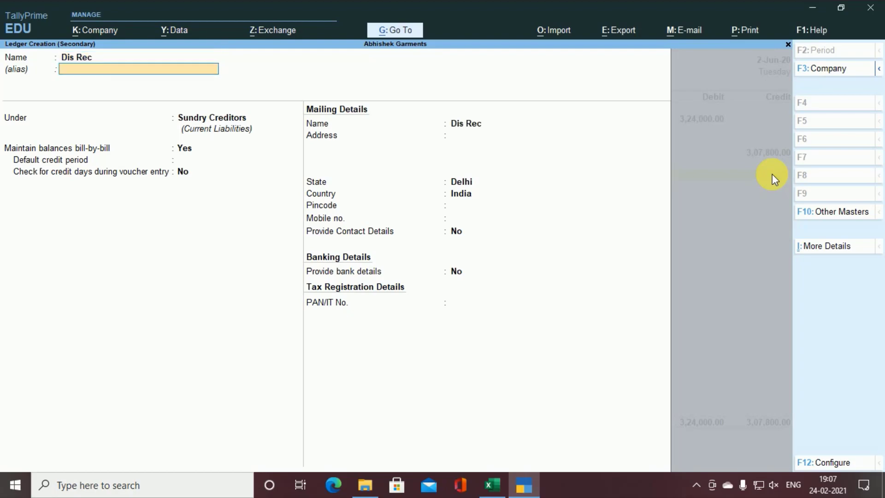
pyautogui.press('Return')
pyautogui.write('In')
pyautogui.press('Down')
pyautogui.press('Down')
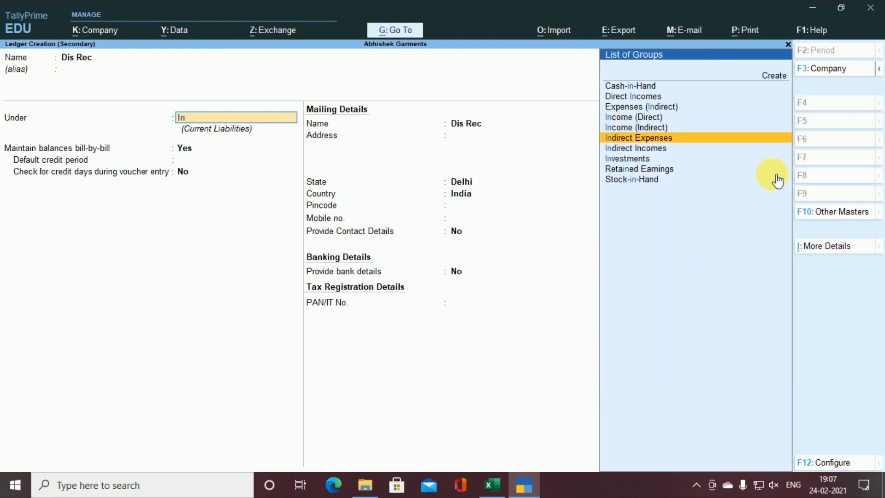
pyautogui.press('Down')
pyautogui.press('Return')
pyautogui.press('Return')
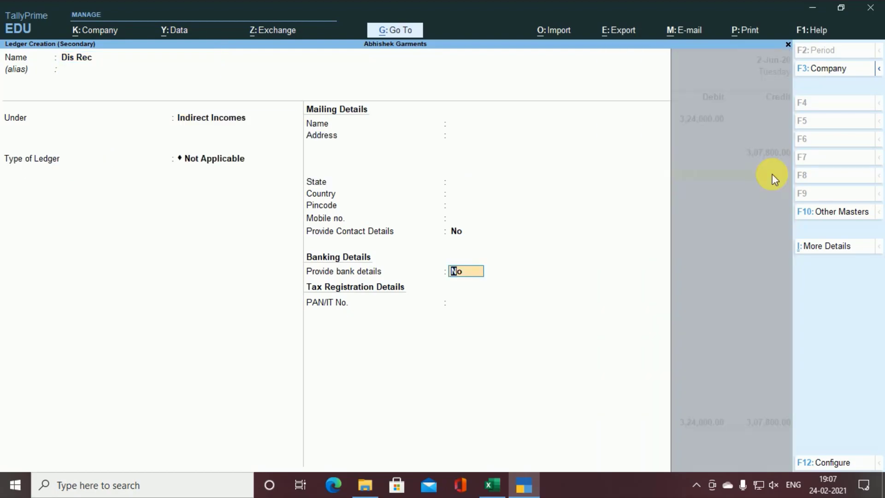
pyautogui.hotkey('ctrl', 'a')
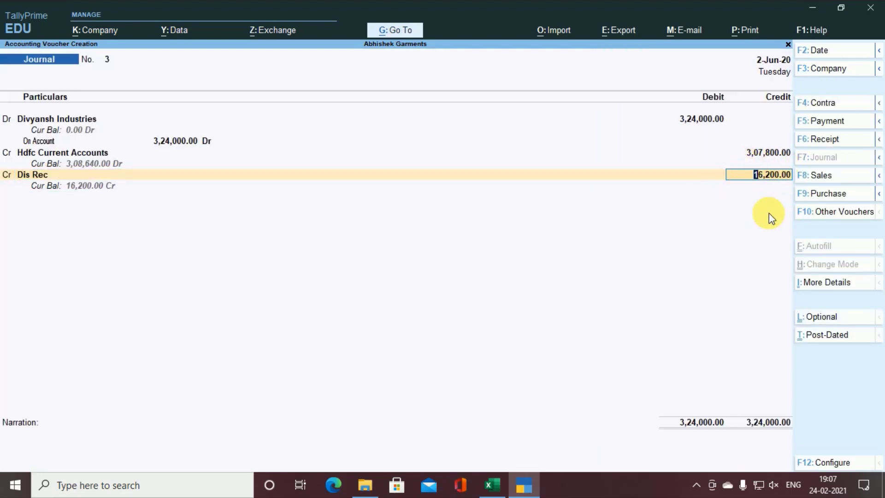
# Accept 16,200 as the Dis Rec credit, leave the narration empty, and save the journal voucher.
pyautogui.press('Return')
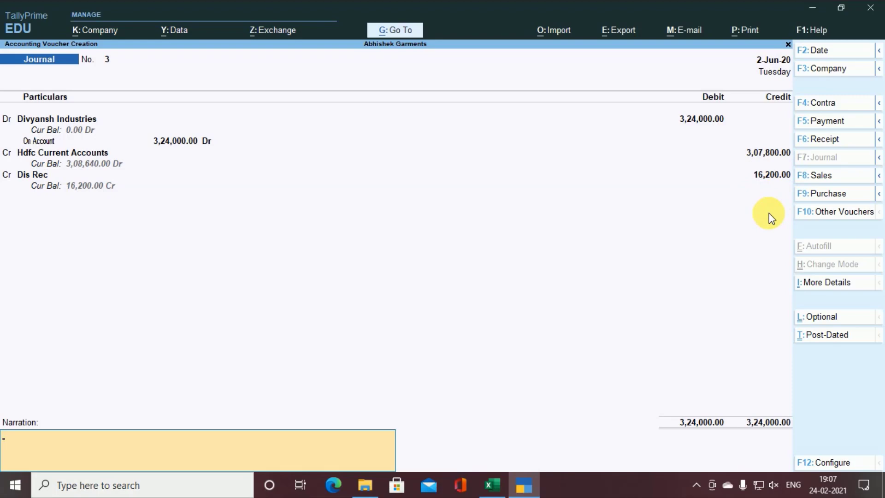
pyautogui.press('Return')
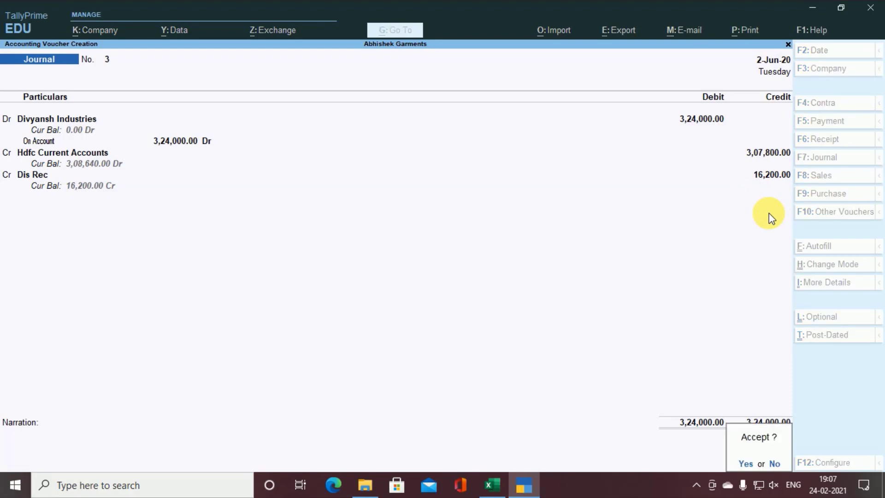
pyautogui.press('Return')
# Switch to the Excel sheet and make the transaction 24 line about the B Ltd. share investment in A97 bold.
pyautogui.hotkey('alt', 'Tab')
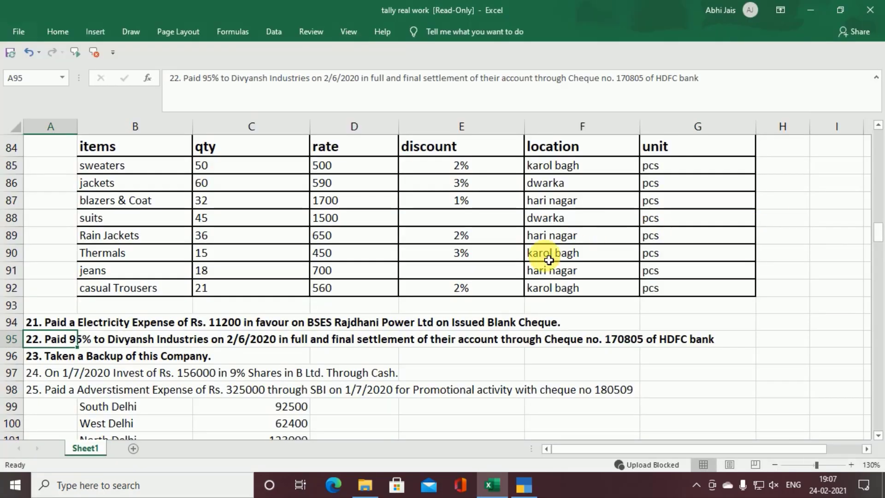
pyautogui.scroll(-1, 410, 290)
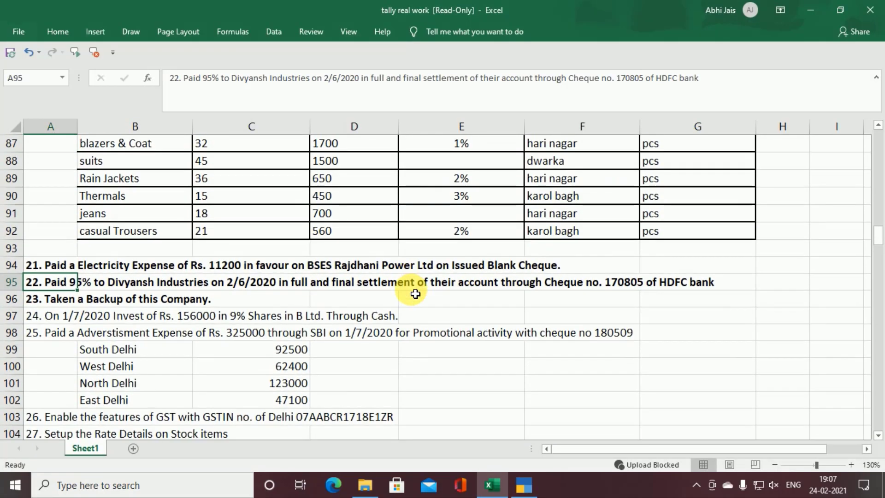
pyautogui.click(51, 321)
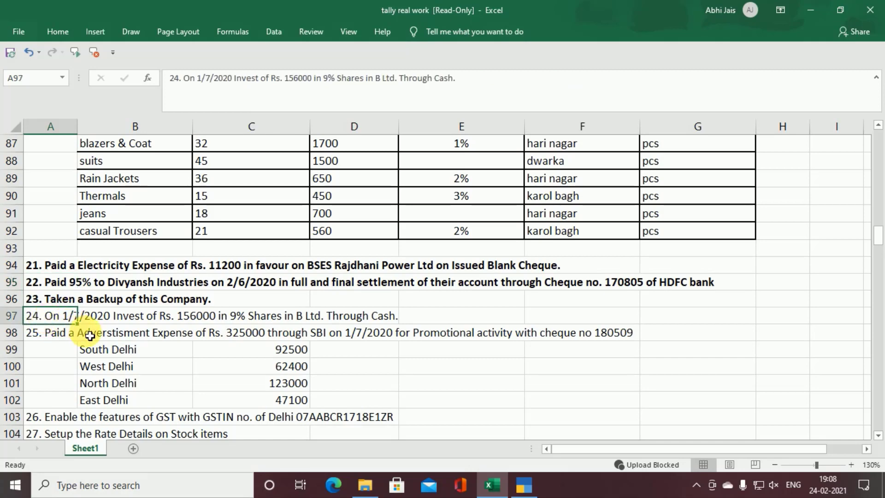
pyautogui.hotkey('ctrl', 'b')
pyautogui.scroll(-2, 127, 347)
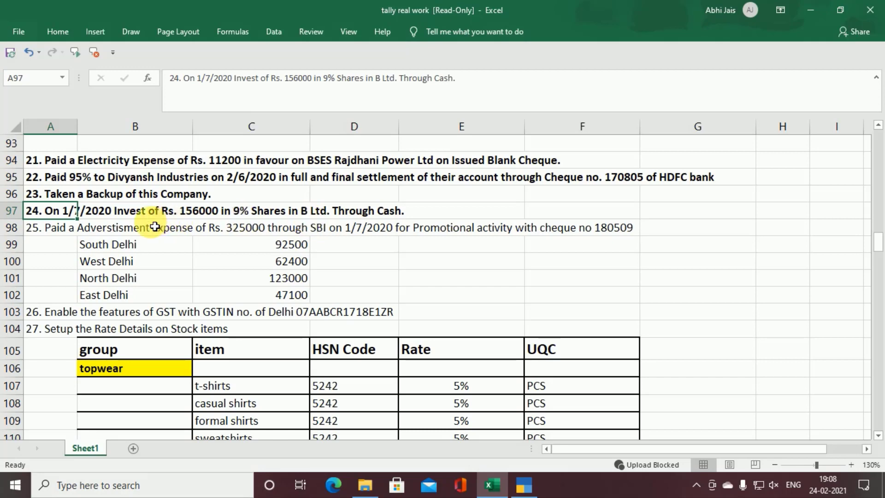
# Switch to TallyPrime and set the new journal voucher's date to 1-7 for the B Ltd. share investment.
pyautogui.hotkey('alt', 'Tab')
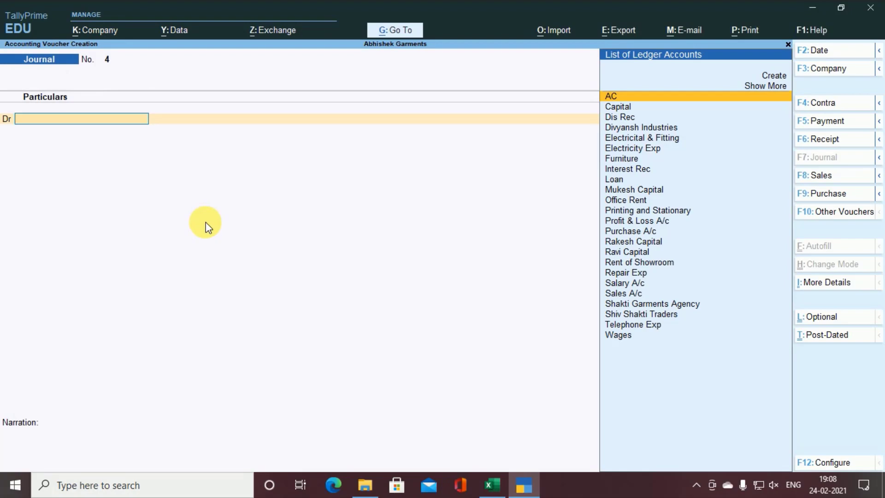
pyautogui.hotkey('alt', 'Tab')
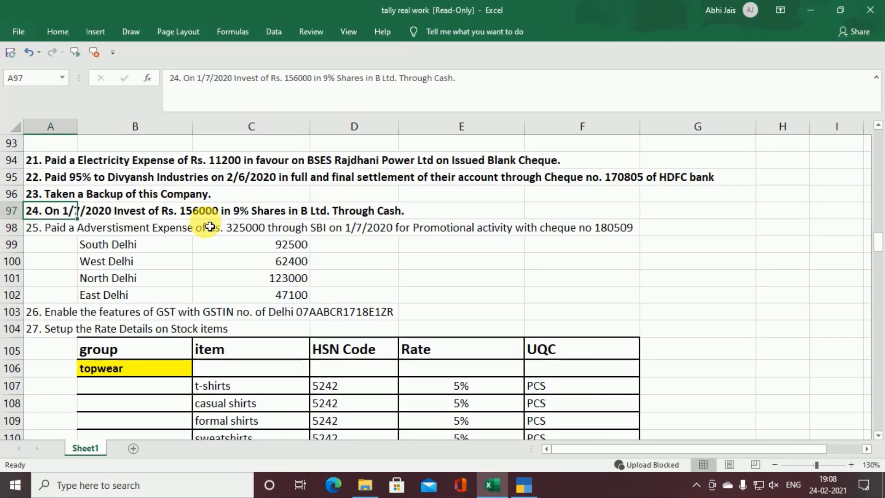
pyautogui.hotkey('alt', 'Tab')
pyautogui.write('1-7')
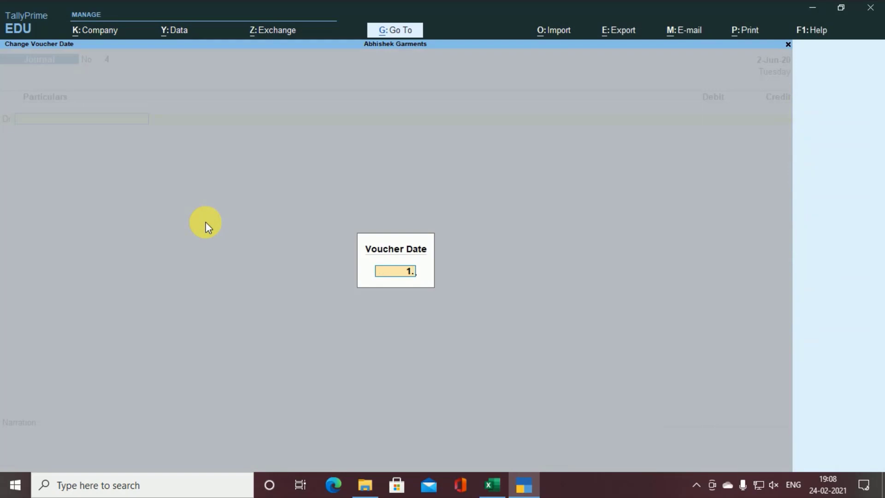
pyautogui.press('Return')
# Start a new ledger from the debit line and name it 9% Shares B Ltd, leaving the alias empty.
pyautogui.hotkey('alt', 'c')
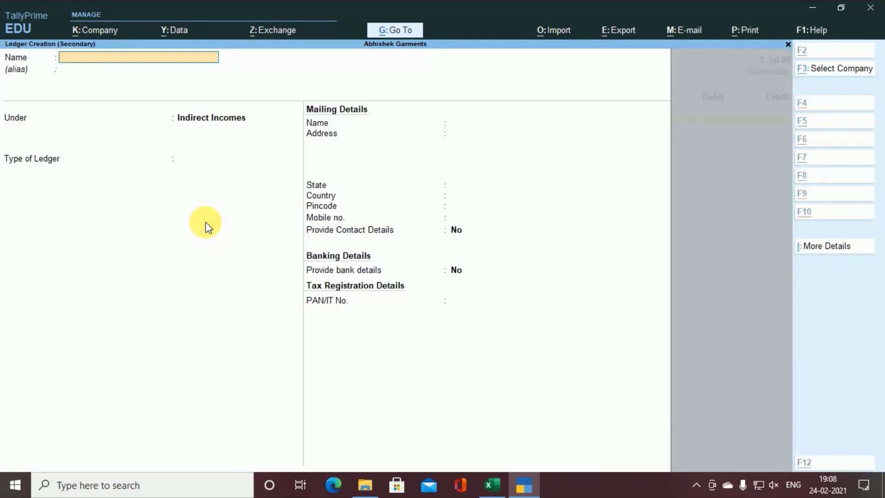
pyautogui.hotkey('alt', 'Tab')
pyautogui.hotkey('alt', 'Tab')
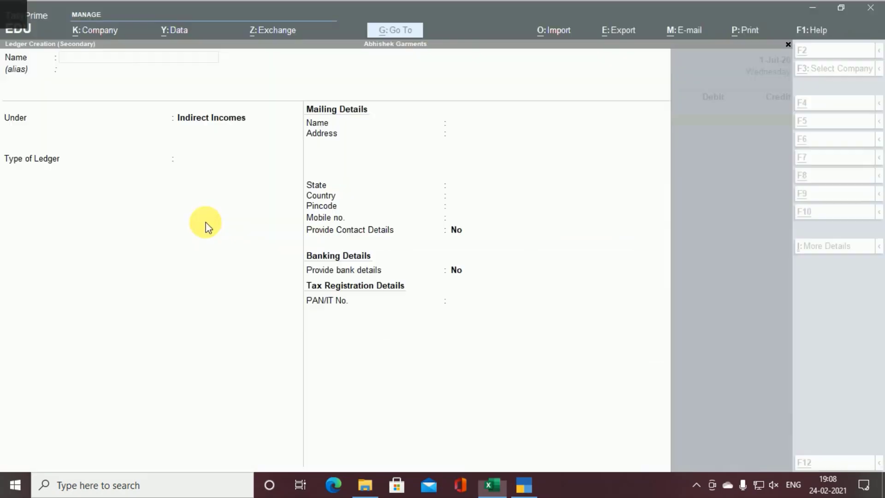
pyautogui.write('9%')
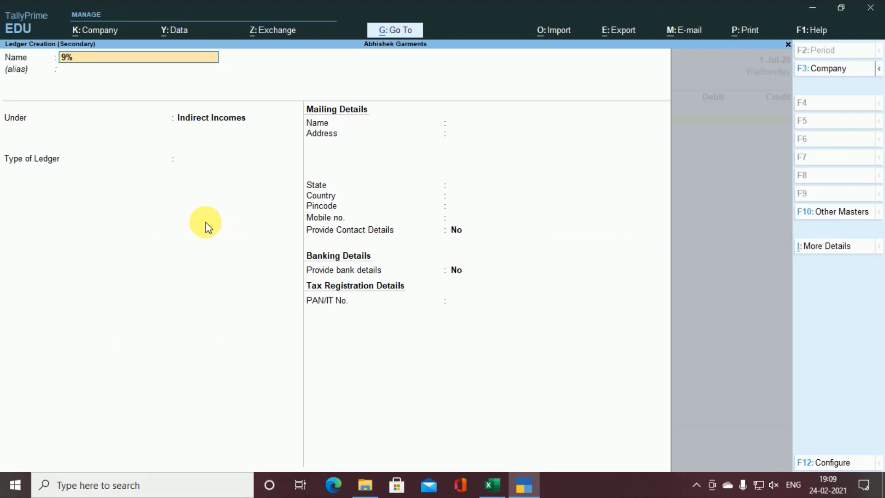
pyautogui.write(' Shares B Ltd')
pyautogui.press('Return')
pyautogui.press('Return')
# Place the 9% Shares B Ltd ledger under the Investments group and save it.
pyautogui.hotkey('alt', 'Tab')
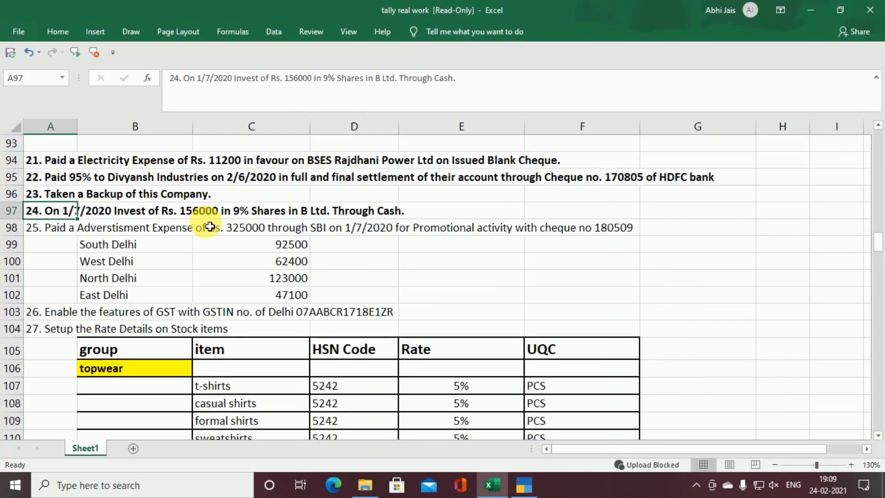
pyautogui.hotkey('alt', 'Tab')
pyautogui.write('In')
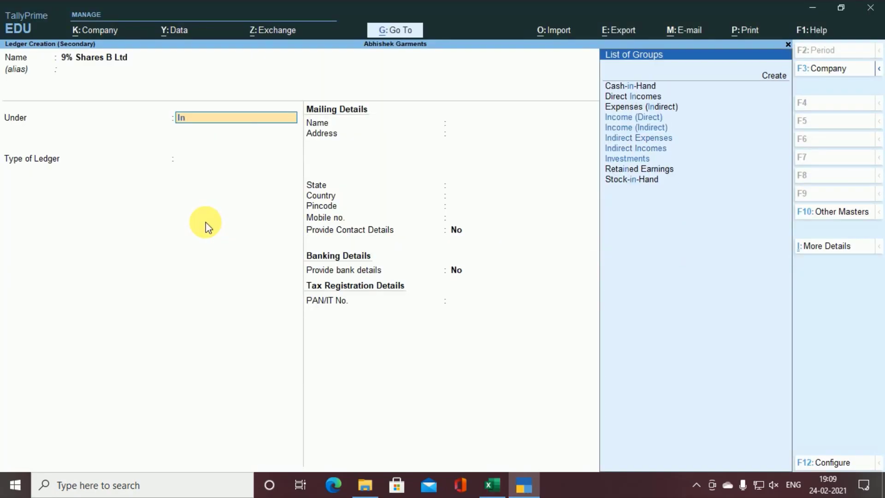
pyautogui.press('Down')
pyautogui.press('Down')
pyautogui.press('Down')
pyautogui.press('Down')
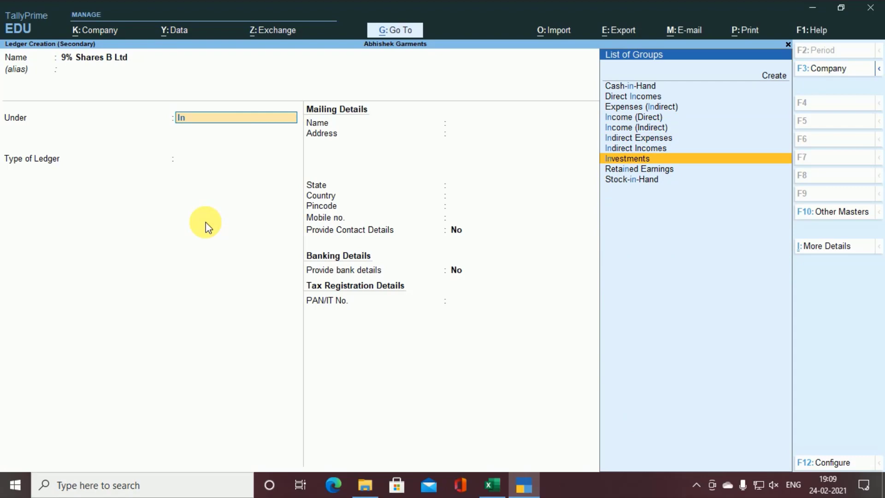
pyautogui.press('Return')
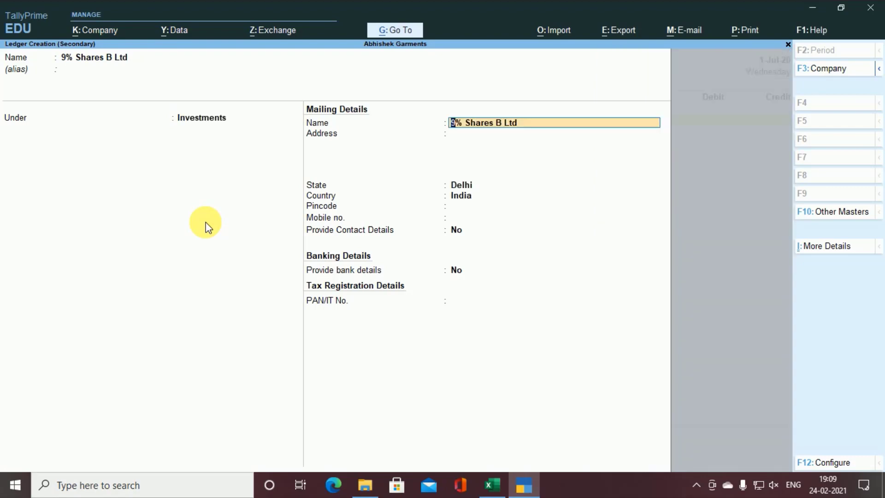
pyautogui.hotkey('ctrl', 'a')
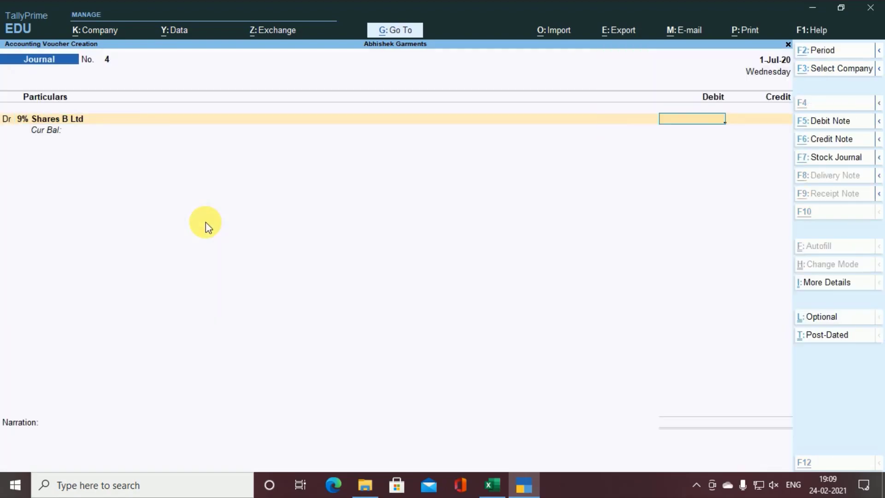
# Debit 9% Shares B Ltd with 1,56,000, the amount given in transaction 24 of the Excel sheet.
pyautogui.hotkey('alt', 'Tab')
pyautogui.hotkey('alt', 'Tab')
pyautogui.write('1,56,000')
pyautogui.press('Return')
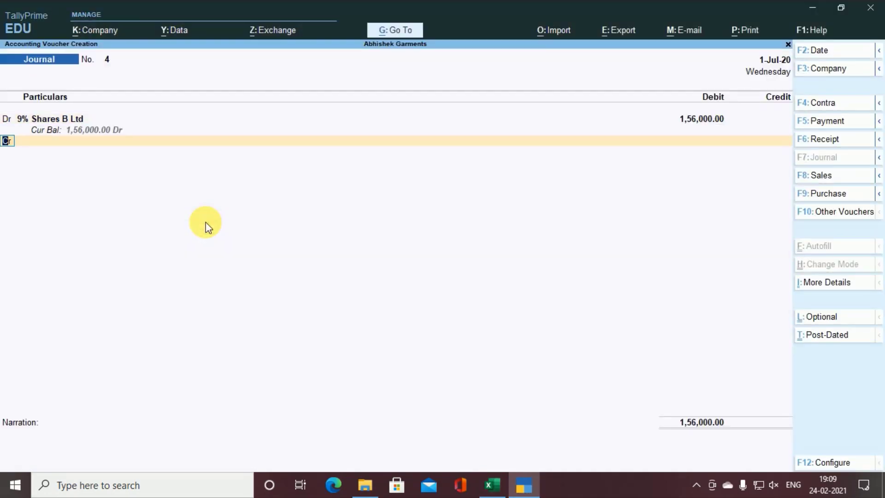
# Go to the credit line and expand the list of ledger accounts to show more ledgers.
pyautogui.press('Return')
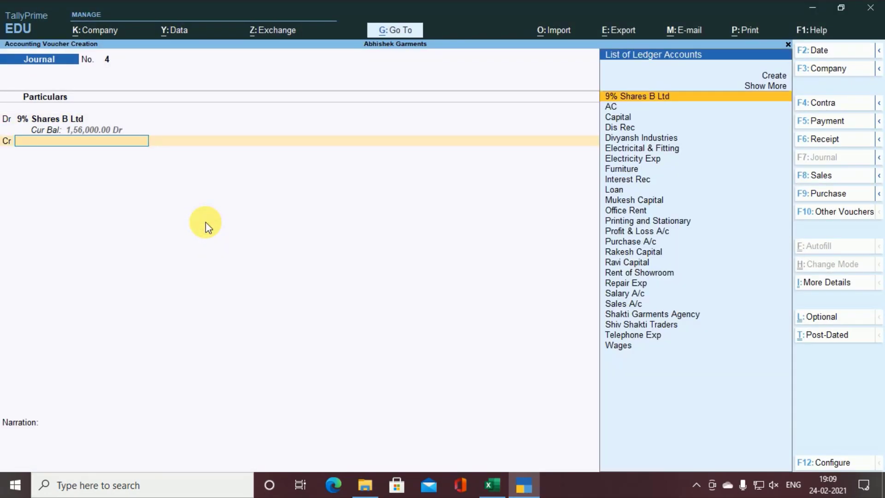
pyautogui.write('C')
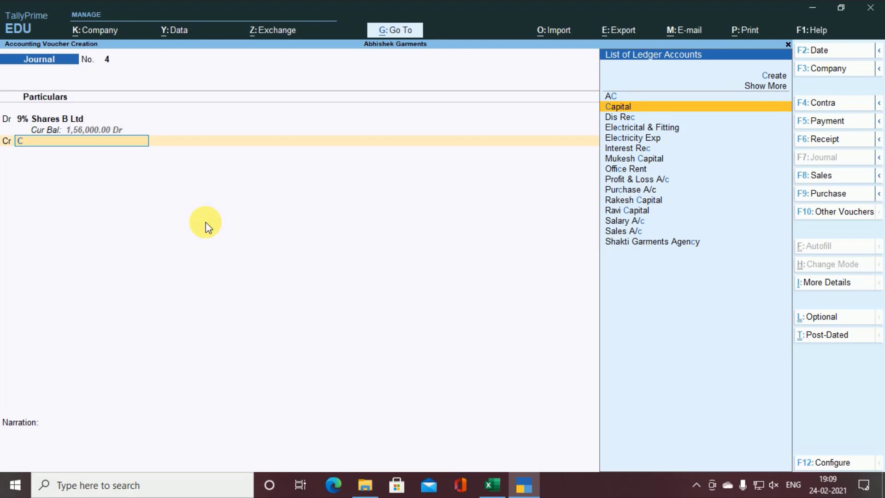
pyautogui.press('Up')
pyautogui.press('Up')
pyautogui.press('Return')
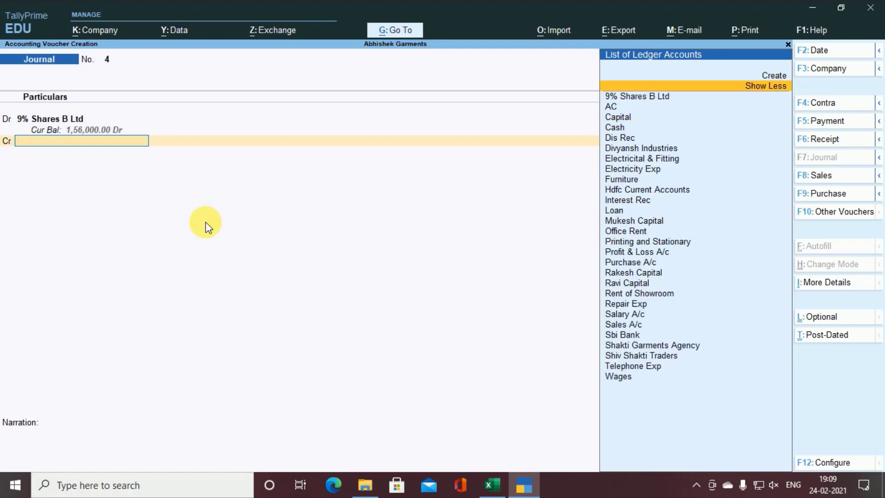
# Credit Cash with 1,56,000, leave the narration empty, and save the journal voucher.
pyautogui.press('Down')
pyautogui.press('Down')
pyautogui.press('Down')
pyautogui.press('Down')
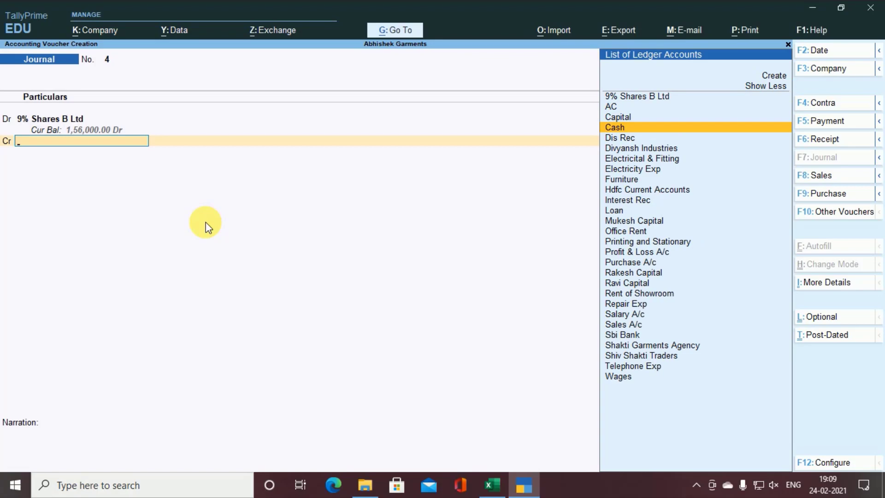
pyautogui.press('Return')
pyautogui.press('Return')
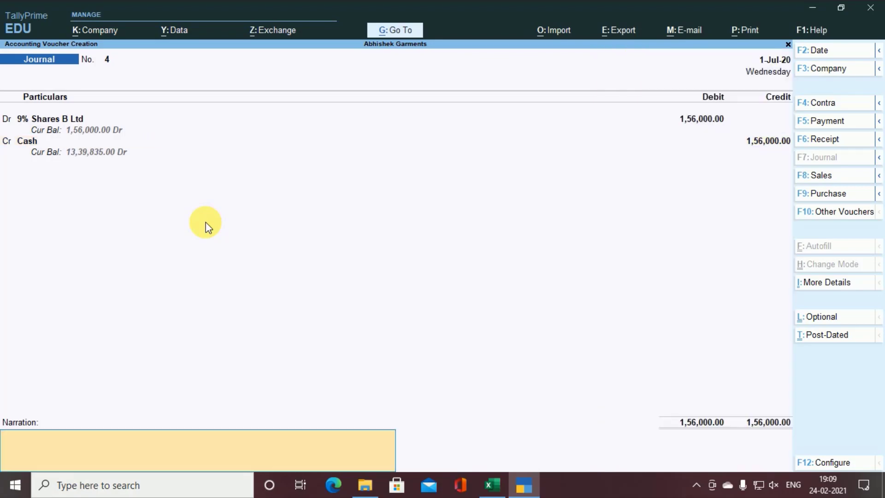
pyautogui.press('Return')
pyautogui.press('Return')
# Switch to the Excel sheet and review transaction 25 in A98 with its area-wise advertisement breakdown in rows 99 to 102.
pyautogui.hotkey('alt', 'Tab')
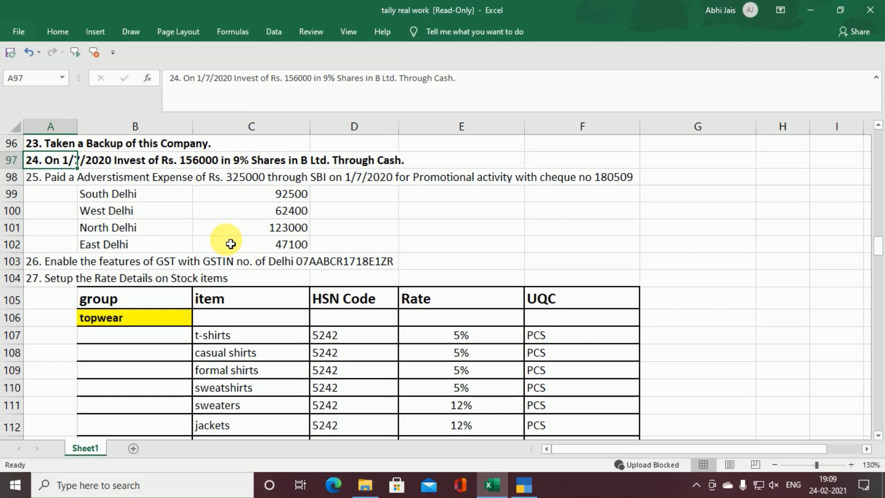
pyautogui.click(43, 182)
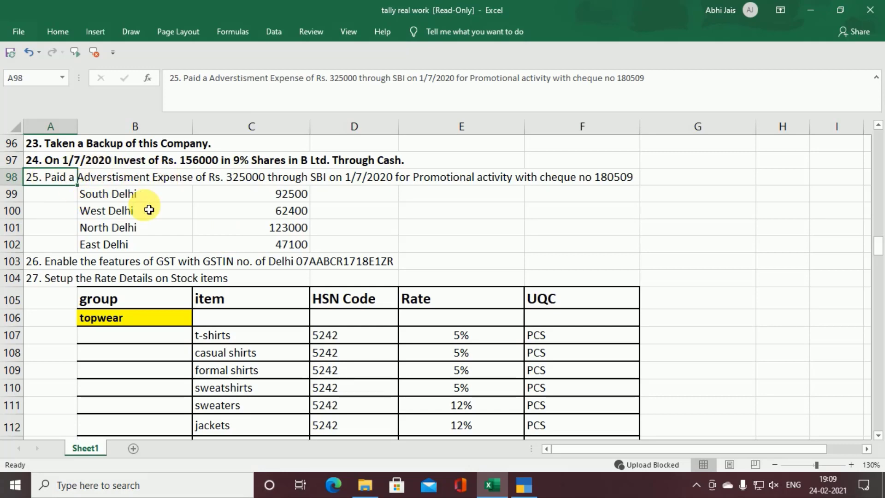
pyautogui.moveTo(137, 197); pyautogui.dragTo(144, 246)
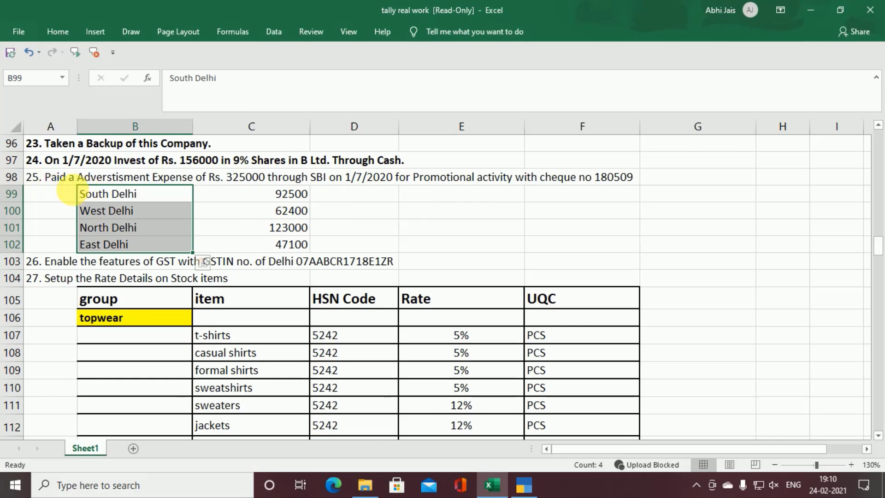
pyautogui.click(124, 209)
pyautogui.click(112, 191)
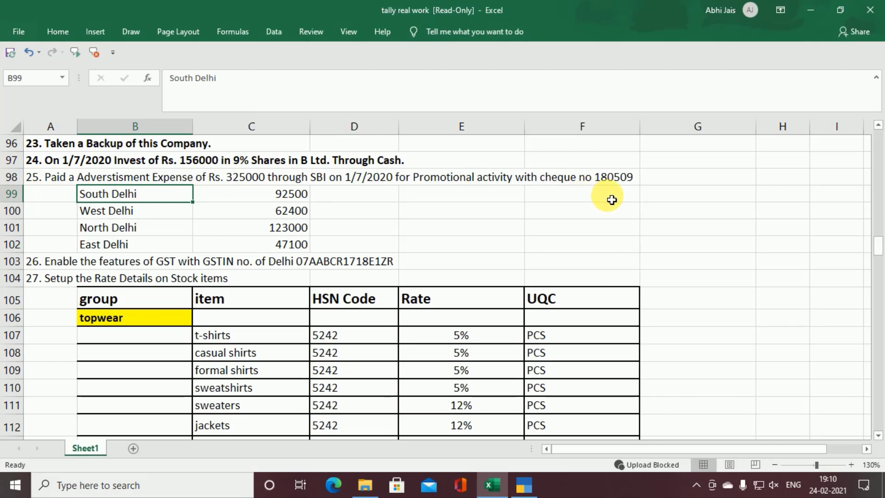
# Switch to TallyPrime, start a payment voucher, and change its voucher mode to Double Entry.
pyautogui.hotkey('alt', 'Tab')
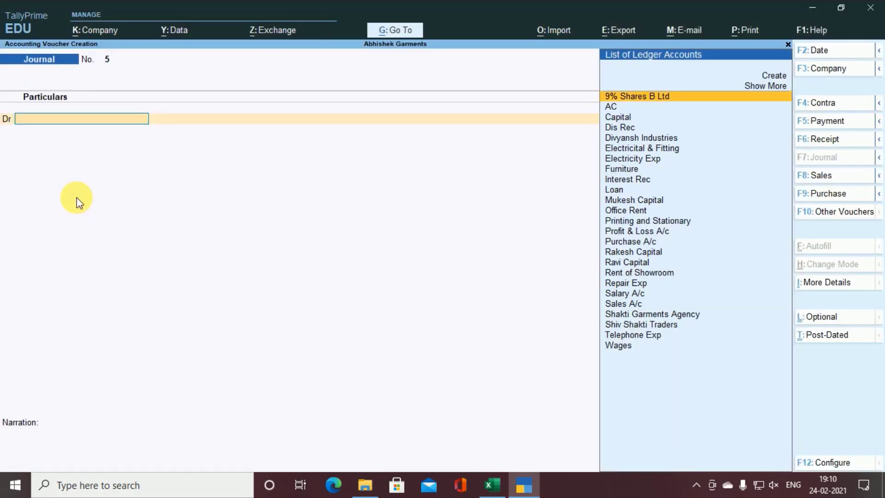
pyautogui.press('F5')
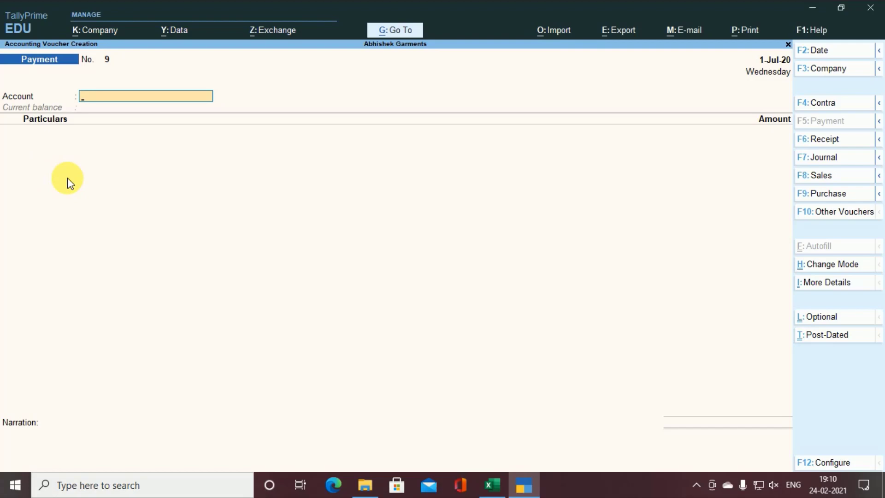
pyautogui.press('ctrl')
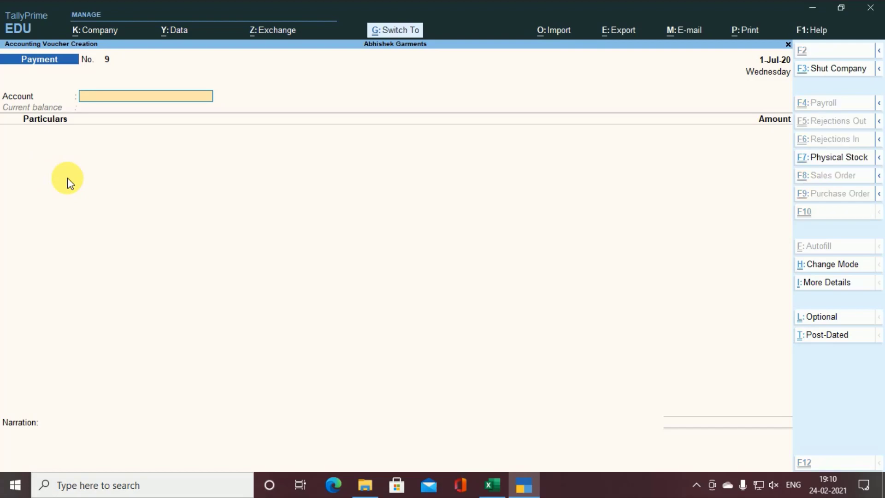
pyautogui.hotkey('ctrl', 'h')
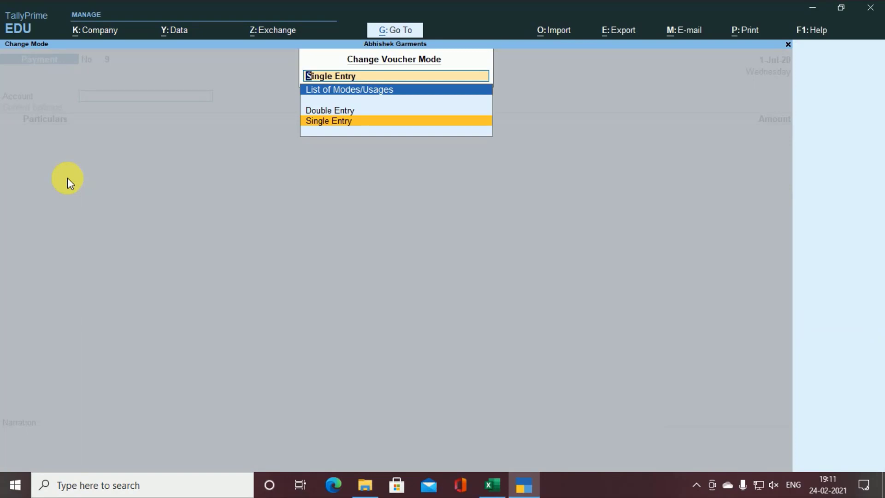
pyautogui.press('Up')
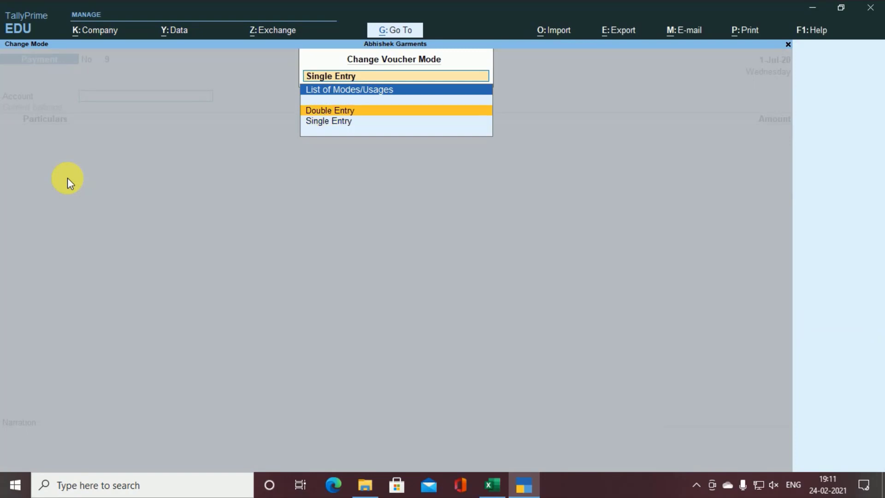
pyautogui.press('Return')
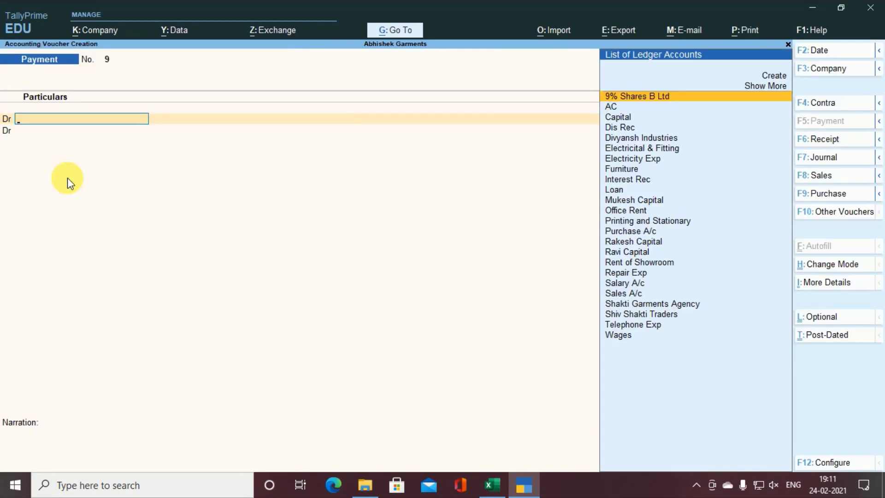
# Check the area split in Excel, and enable Cost Centres in TallyPrime's company features, saving the change.
pyautogui.hotkey('alt', 'Tab')
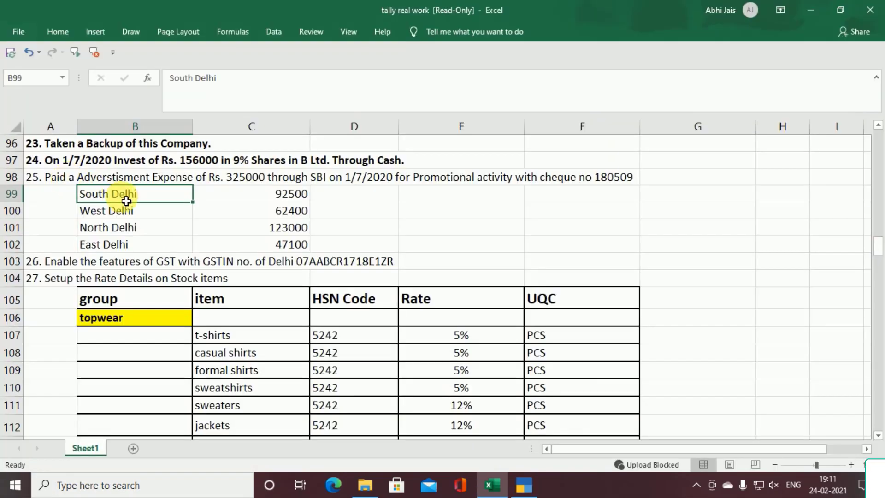
pyautogui.hotkey('alt', 'Tab')
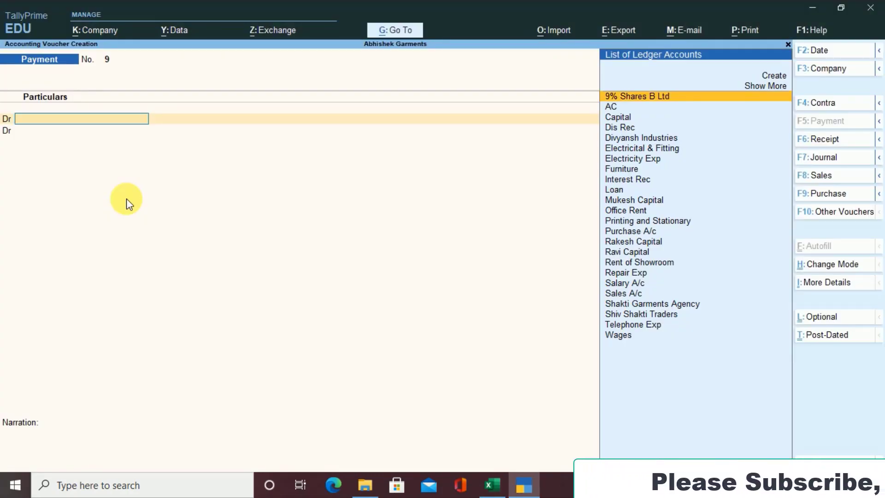
pyautogui.hotkey('alt', 'Tab')
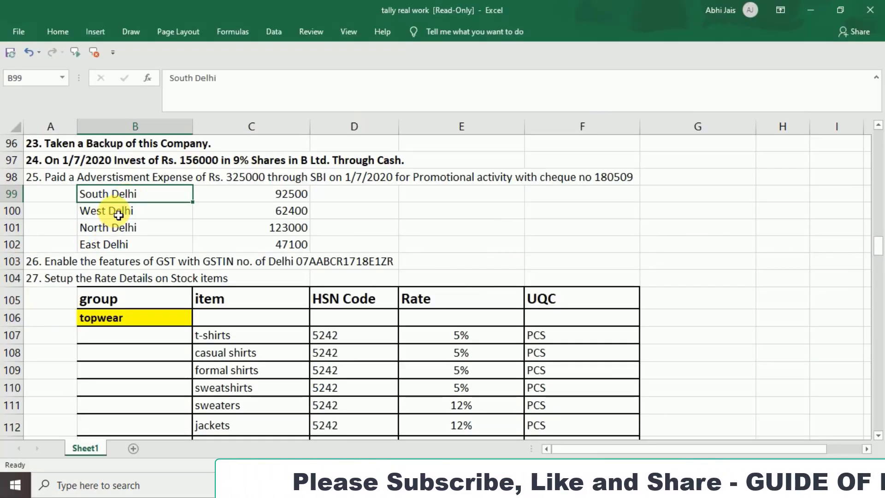
pyautogui.hotkey('alt', 'Tab')
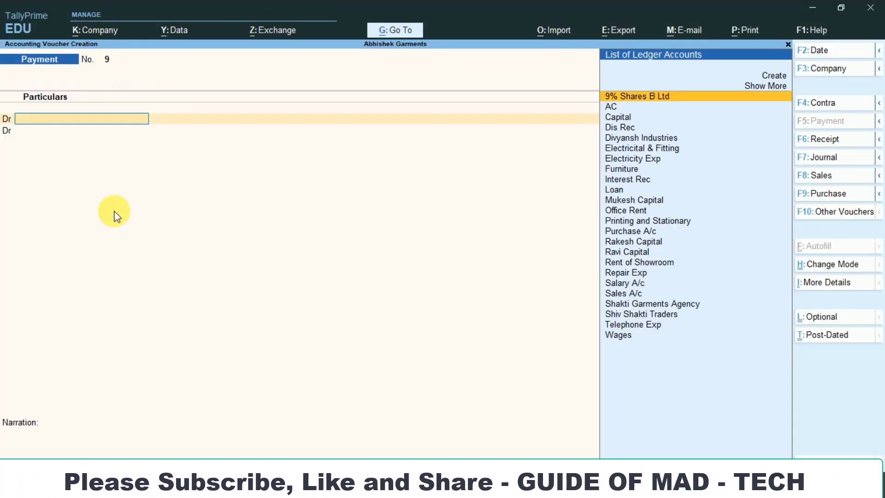
pyautogui.press('F11')
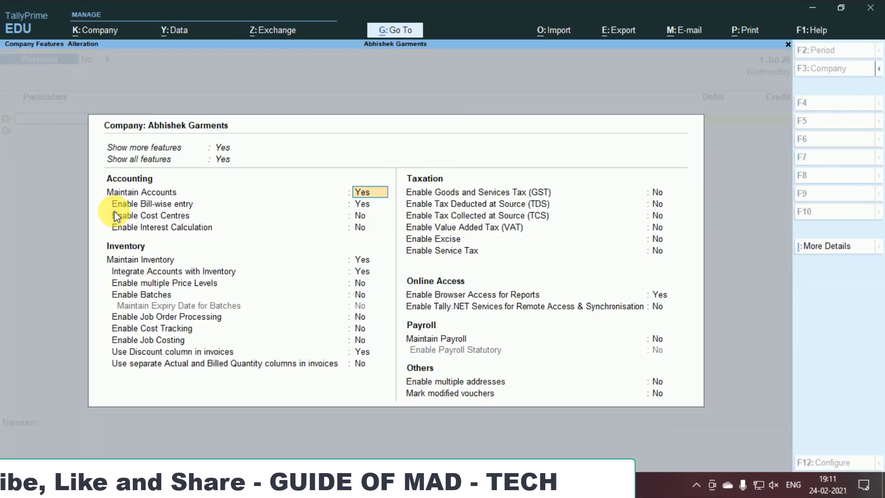
pyautogui.press('Return')
pyautogui.press('Return')
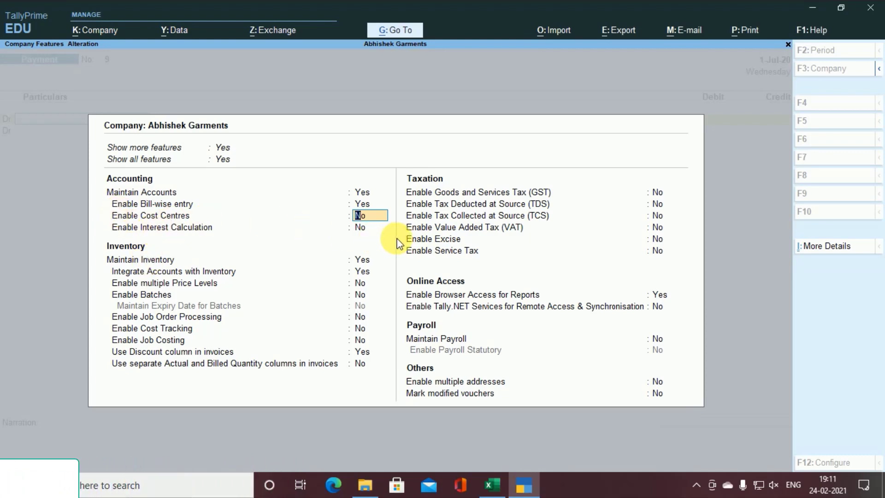
pyautogui.press('y')
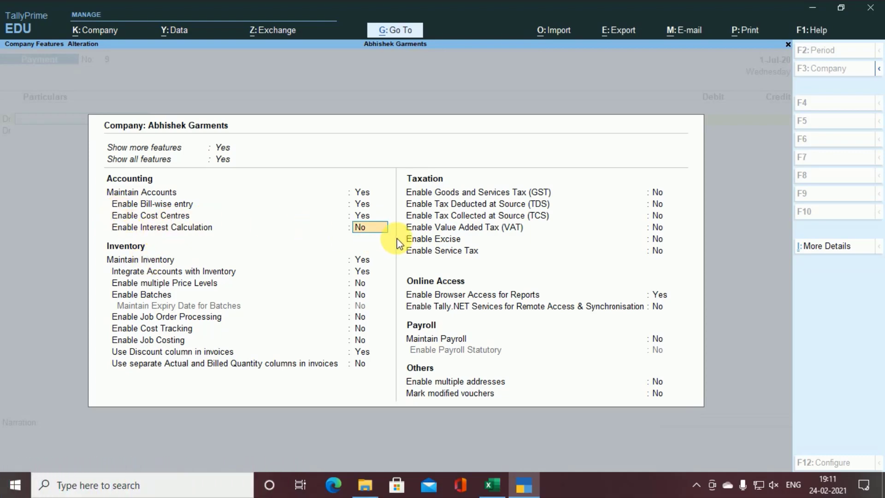
pyautogui.hotkey('ctrl', 'a')
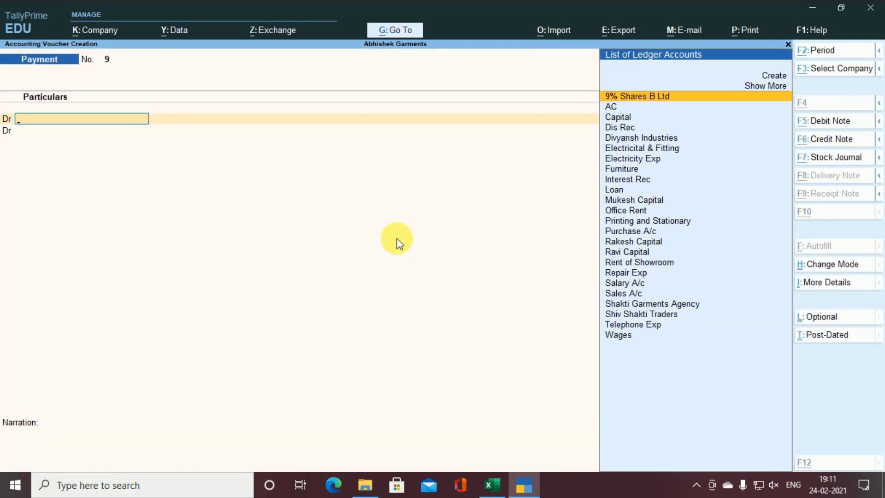
# Check the expense name in Excel, and set up a new ledger named Adverstisement Exp under Indirect Expenses with ledger type Not Applicable.
pyautogui.hotkey('alt', 'Tab')
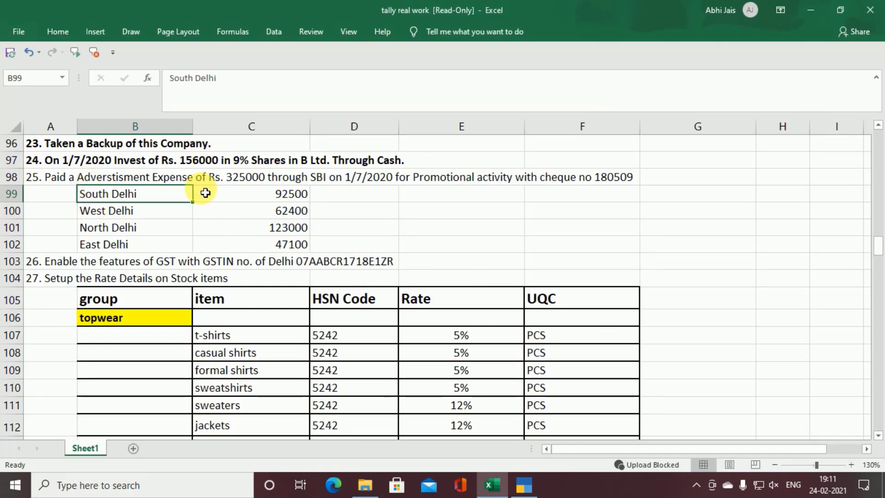
pyautogui.hotkey('alt', 'Tab')
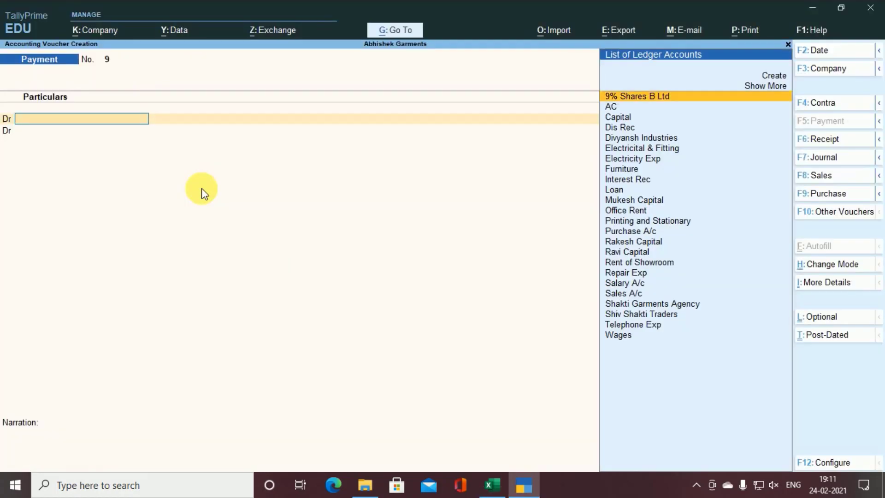
pyautogui.hotkey('alt', 'c')
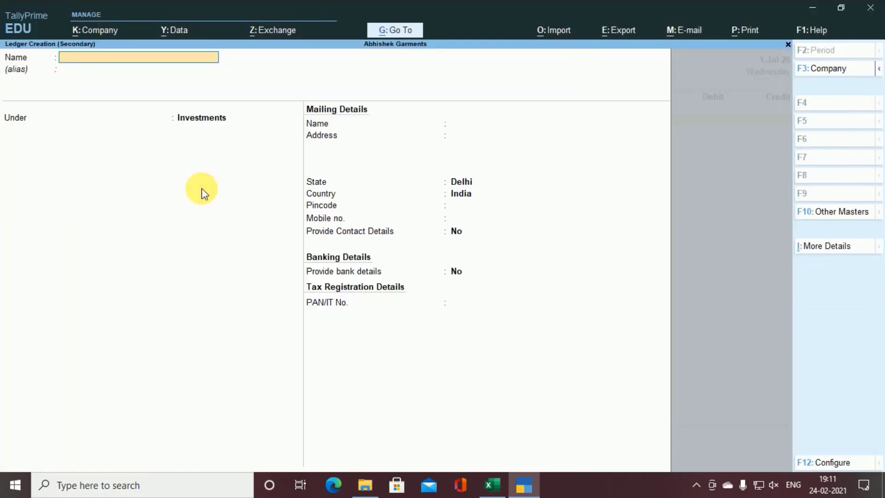
pyautogui.write('Adverstisement Exp')
pyautogui.press('Return')
pyautogui.press('Return')
pyautogui.write('In')
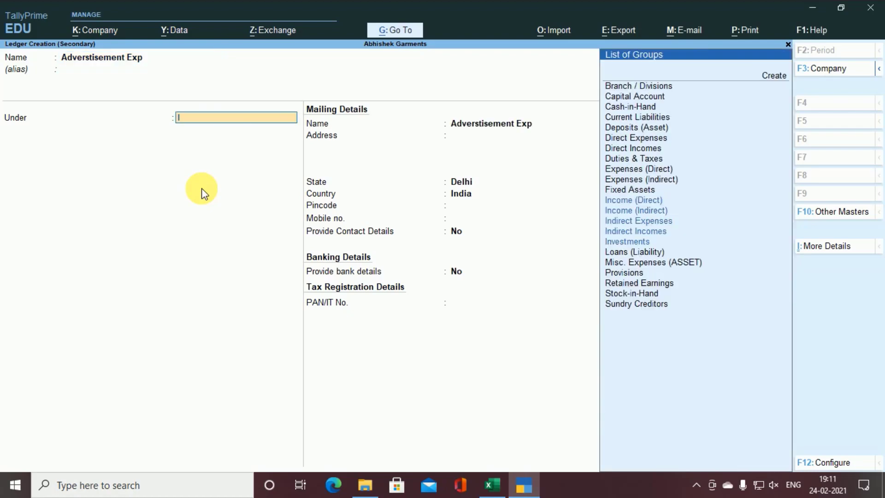
pyautogui.press('Down')
pyautogui.press('Down')
pyautogui.press('Down')
pyautogui.press('Return')
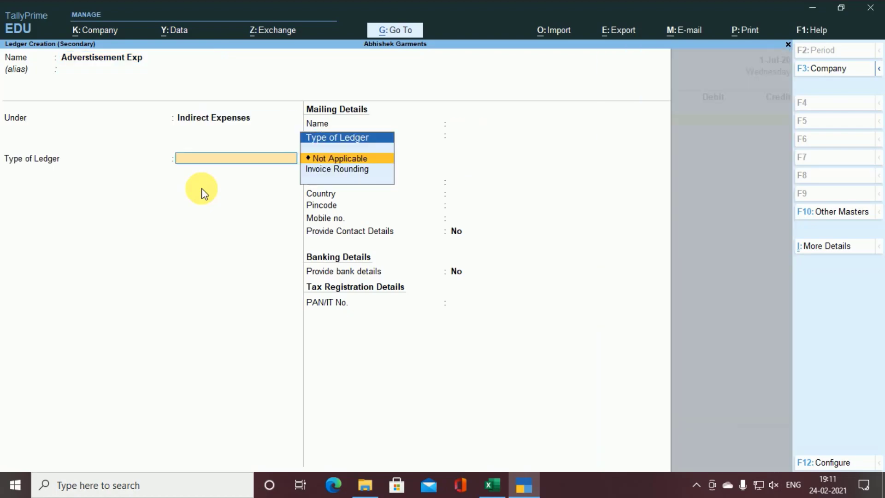
pyautogui.press('Return')
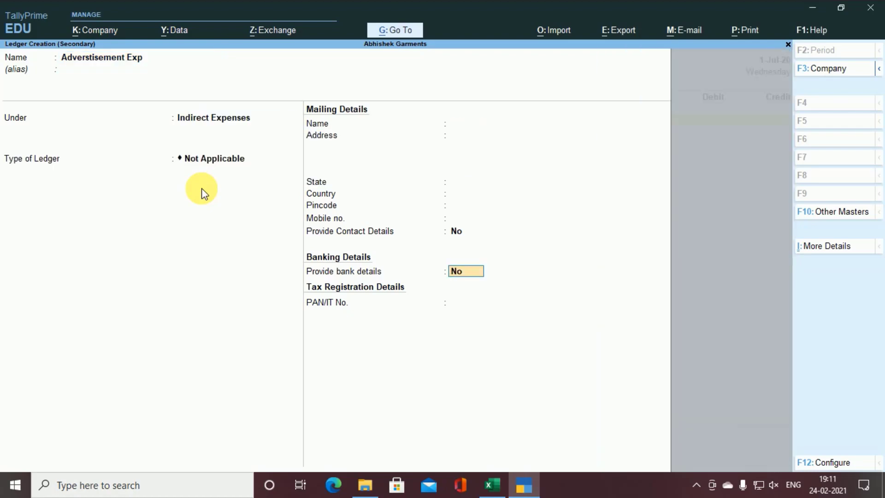
# Set Apply Cost Centres for Ledgers to Yes in the ledger configuration and accept it.
pyautogui.press('BackSpace')
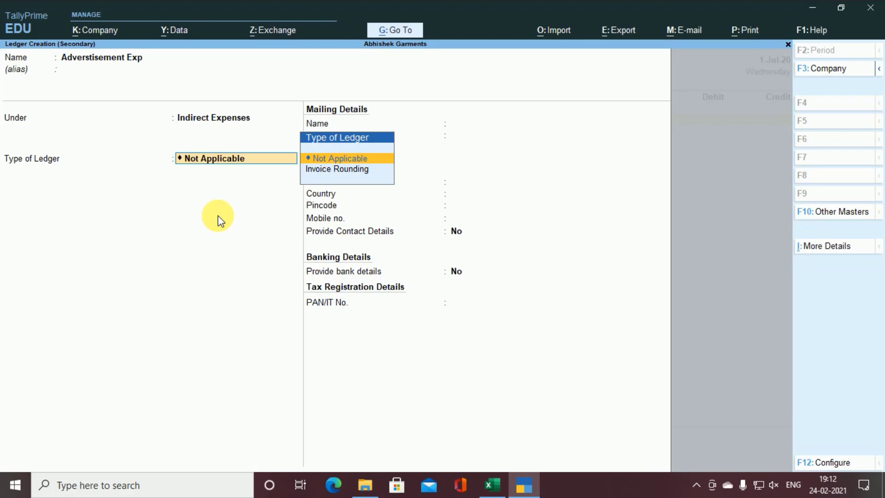
pyautogui.press('F12')
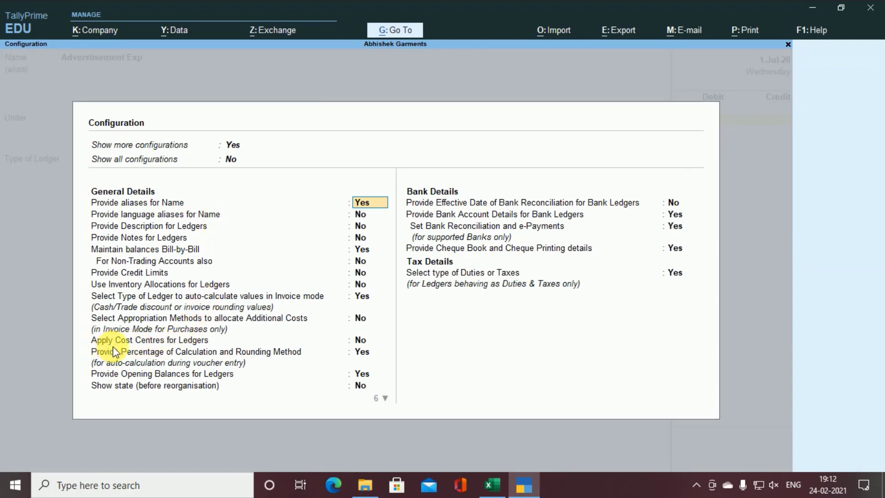
pyautogui.click(366, 344)
pyautogui.write('y')
pyautogui.press('Return')
pyautogui.hotkey('ctrl', 'a')
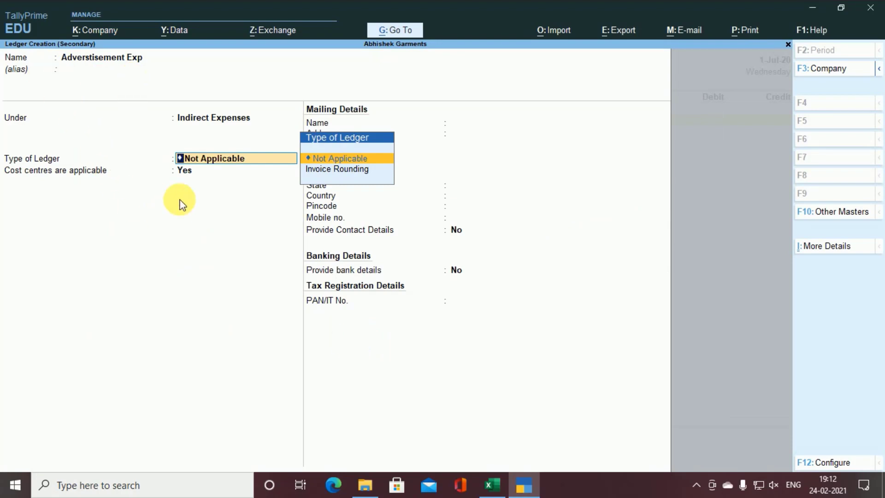
# Keep cost centres applicable for the Adverstisement Exp ledger and save it into the payment voucher.
pyautogui.press('Return')
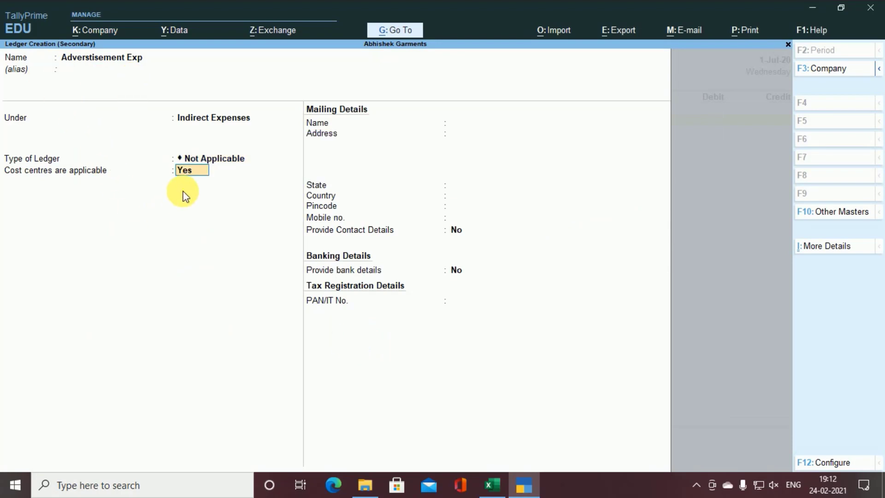
pyautogui.press('Return')
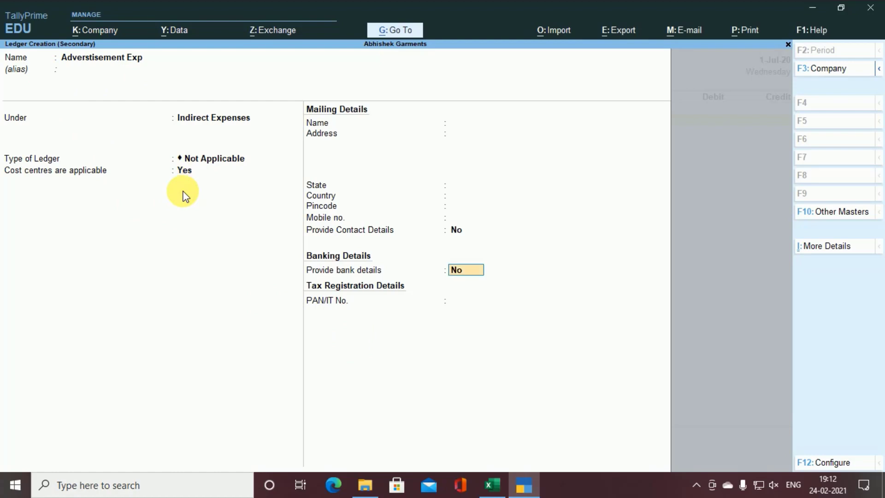
pyautogui.press('ctrl')
pyautogui.hotkey('ctrl', 'a')
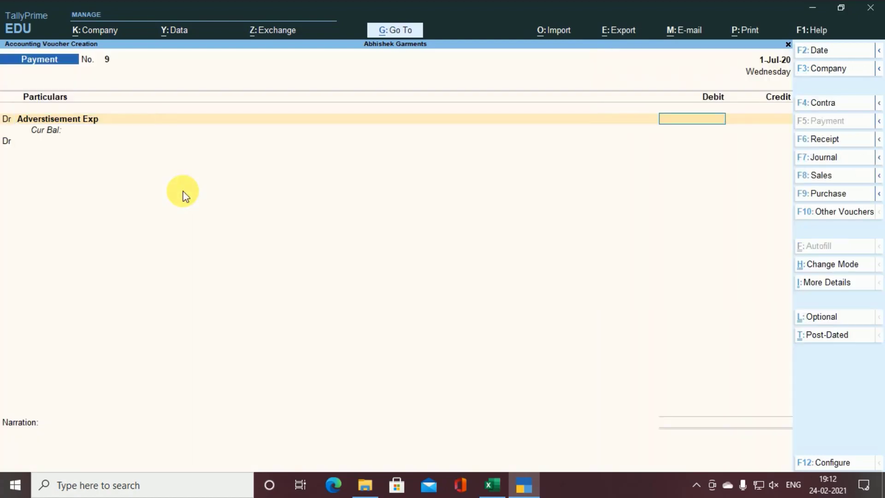
# Check the advertisement amount in Excel and debit Adverstisement Exp with 3,25,000 in TallyPrime.
pyautogui.hotkey('alt', 'Tab')
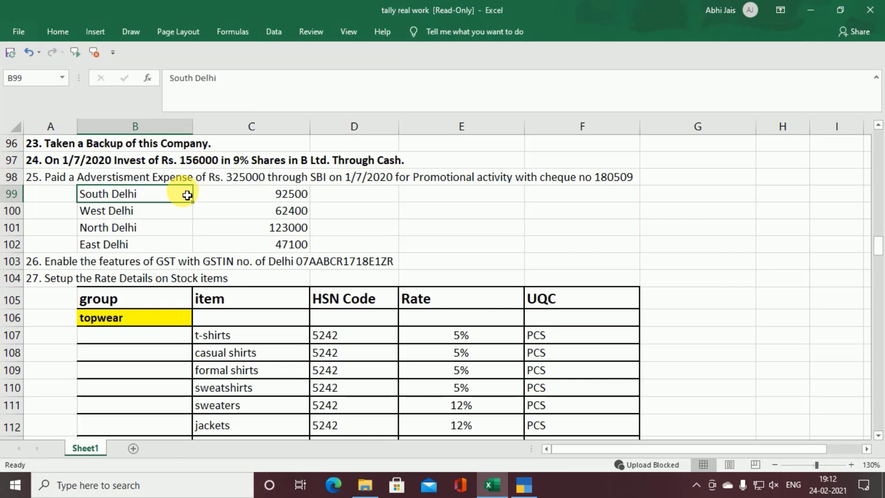
pyautogui.hotkey('alt', 'Tab')
pyautogui.write('325000')
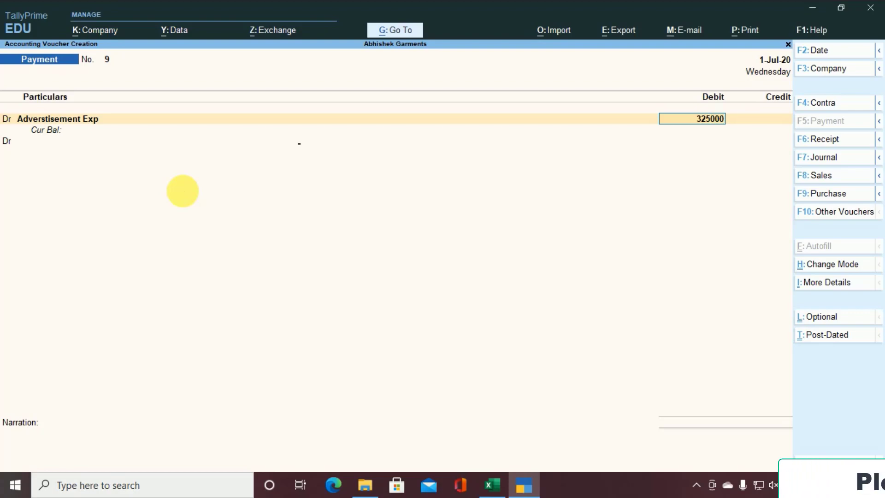
pyautogui.press('Return')
# Look up the first area in Excel and create a cost centre named South Delhi under Primary from the cost allocations.
pyautogui.hotkey('alt', 'Tab')
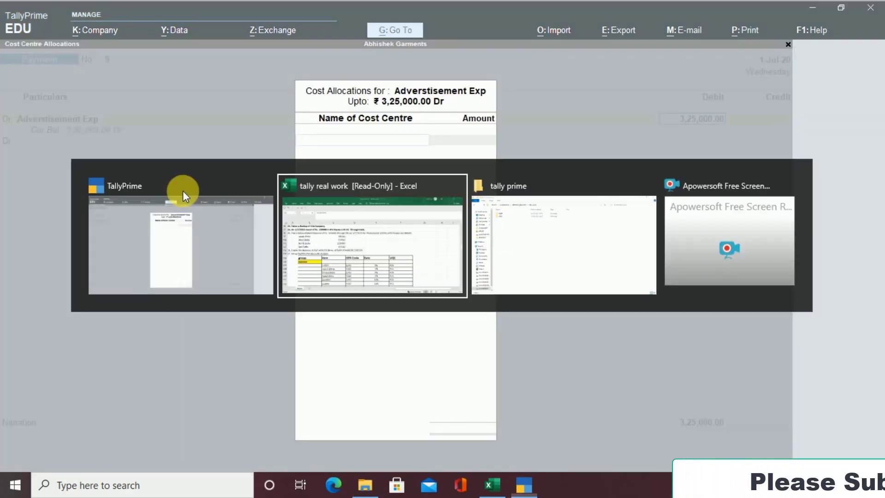
pyautogui.hotkey('alt', 'Tab')
pyautogui.hotkey('alt', 'c')
pyautogui.write('South d')
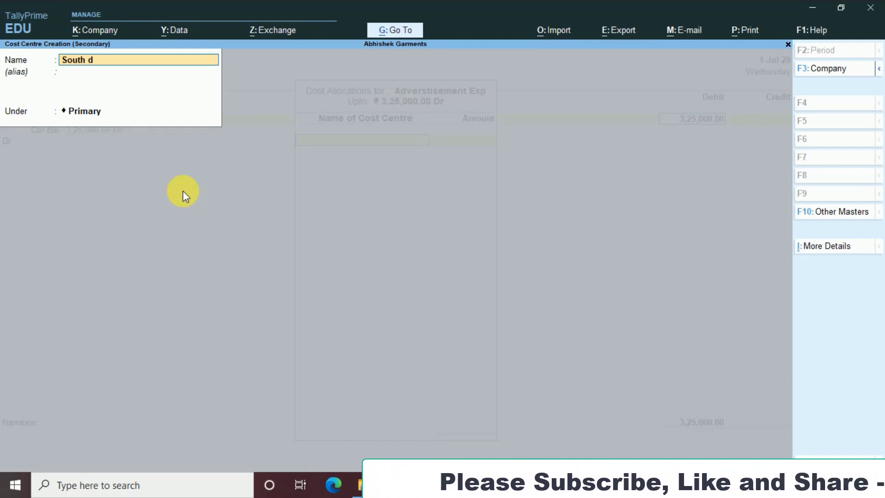
pyautogui.write('elhi')
pyautogui.press('Return')
pyautogui.press('Return')
pyautogui.press('Return')
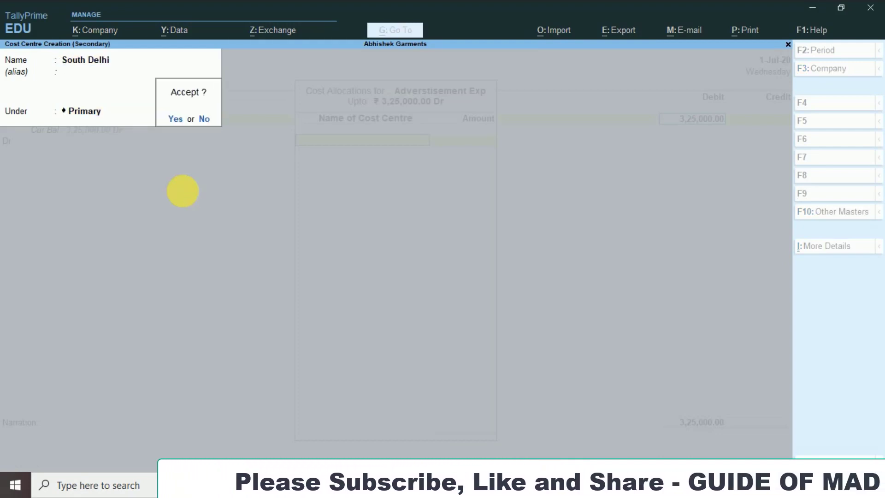
pyautogui.press('Return')
# Check the South Delhi amount in Excel and allocate 92,500 to that cost centre.
pyautogui.hotkey('alt', 'Tab')
pyautogui.hotkey('alt', 'Tab')
pyautogui.write('9250')
pyautogui.write('00.00')
pyautogui.press('Return')
# Look up the second area in Excel and create a cost centre named West Delhi under Primary.
pyautogui.hotkey('alt', 'Tab')
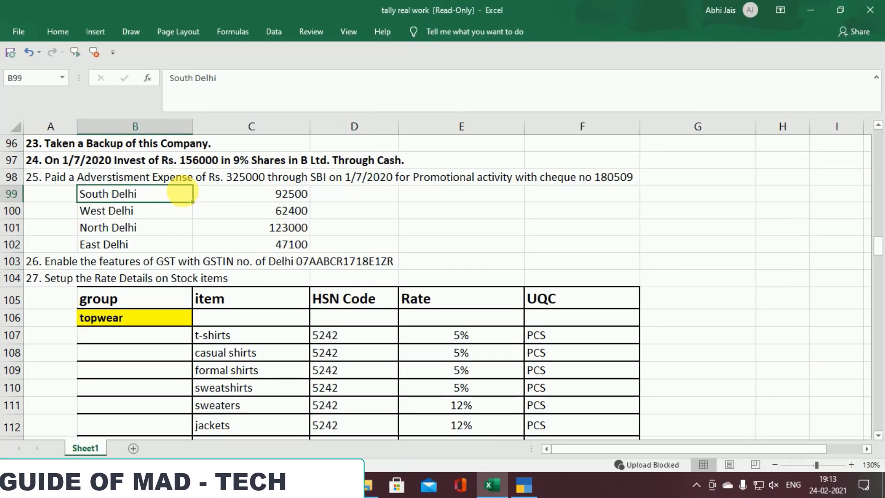
pyautogui.hotkey('alt', 'Tab')
pyautogui.hotkey('alt', 'c')
pyautogui.write('W')
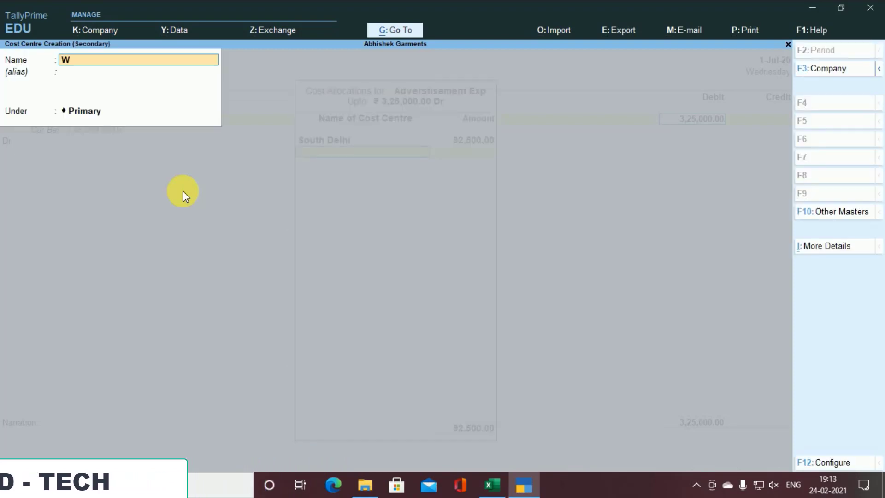
pyautogui.write('est Delhi')
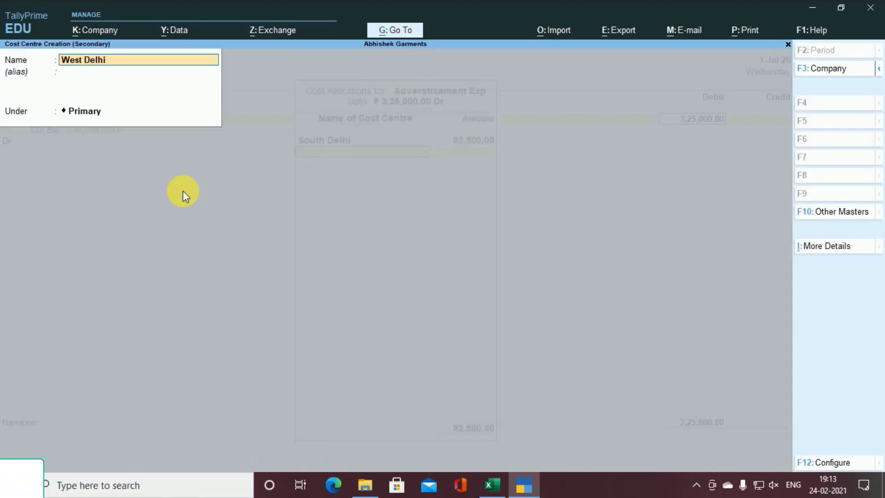
pyautogui.press('Return')
pyautogui.press('Return')
pyautogui.press('Return')
pyautogui.press('Return')
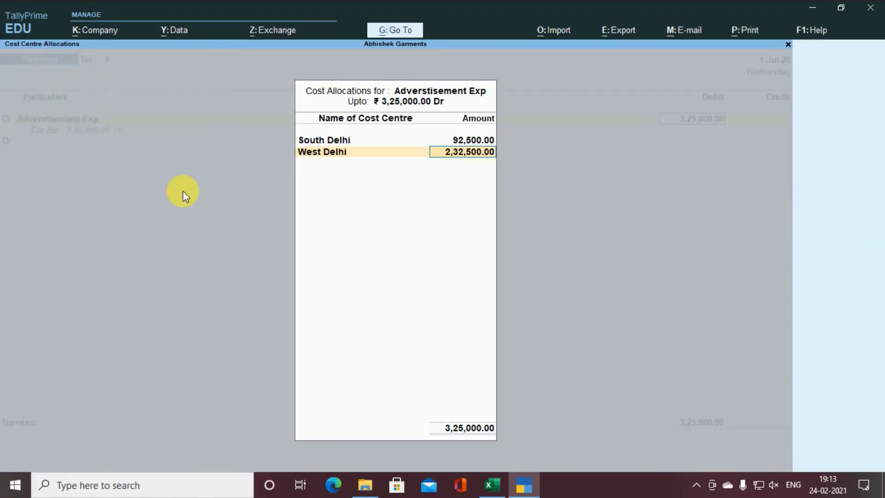
# Check the West Delhi amount in Excel and allocate 62,400 to that cost centre.
pyautogui.hotkey('alt', 'Tab')
pyautogui.hotkey('alt', 'Tab')
pyautogui.write('62,400')
pyautogui.press('Return')
# Look up the third area in Excel and create a cost centre named North Delhi under Primary.
pyautogui.hotkey('alt', 'c')
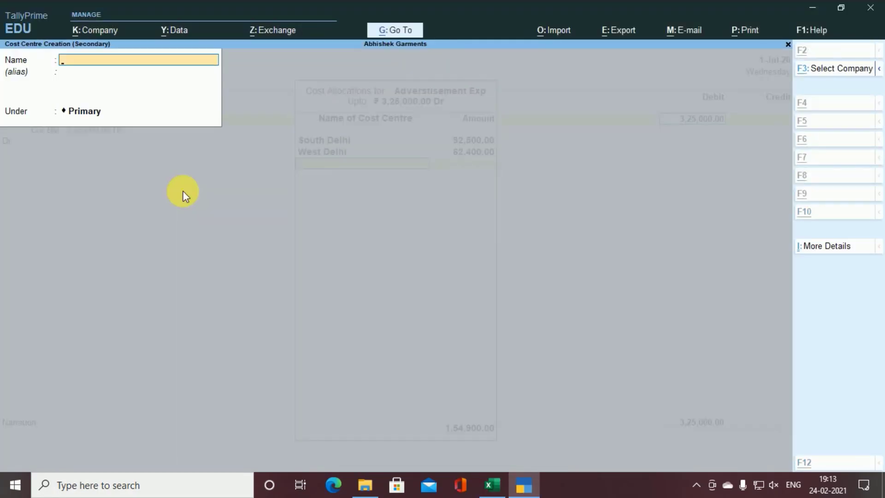
pyautogui.hotkey('alt', 'Tab')
pyautogui.hotkey('alt', 'Tab')
pyautogui.write('North Delhi')
pyautogui.press('Return')
pyautogui.press('Return')
pyautogui.press('Return')
pyautogui.press('Return')
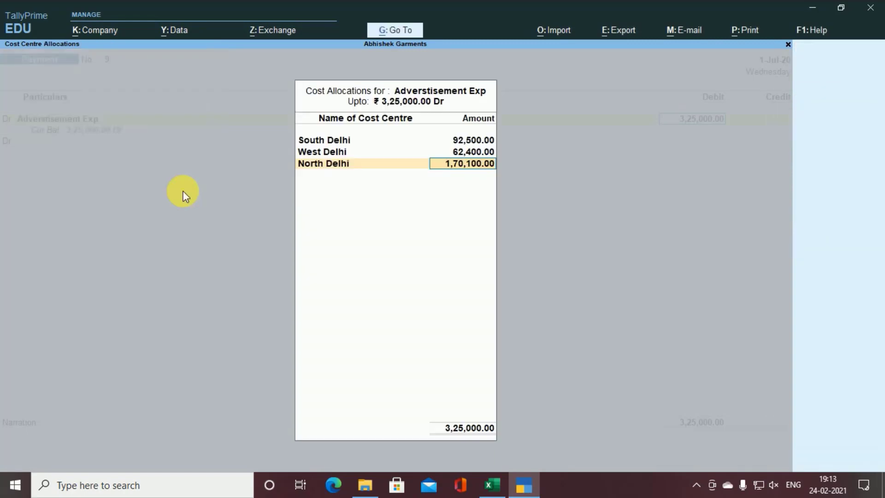
# Check the North Delhi amount in Excel and allocate 1,23,000 to that cost centre.
pyautogui.hotkey('alt', 'Tab')
pyautogui.hotkey('alt', 'Tab')
pyautogui.write('1,23,000')
pyautogui.press('Return')
# Create a cost centre named East Delhi under Primary, and allocate the remaining 47,100 to it to complete the cost allocations.
pyautogui.hotkey('alt', 'c')
pyautogui.hotkey('alt', 'Tab')
pyautogui.hotkey('alt', 'Tab')
pyautogui.write('East Delhi')
pyautogui.press('Return')
pyautogui.press('Return')
pyautogui.press('Return')
pyautogui.press('Return')
pyautogui.press('Return')
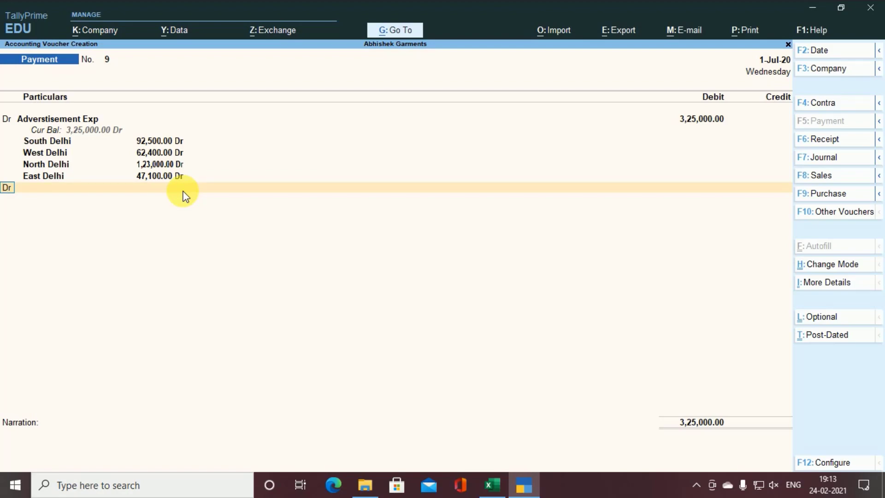
# Change the second line of the payment voucher from debit to credit.
pyautogui.press('Return')
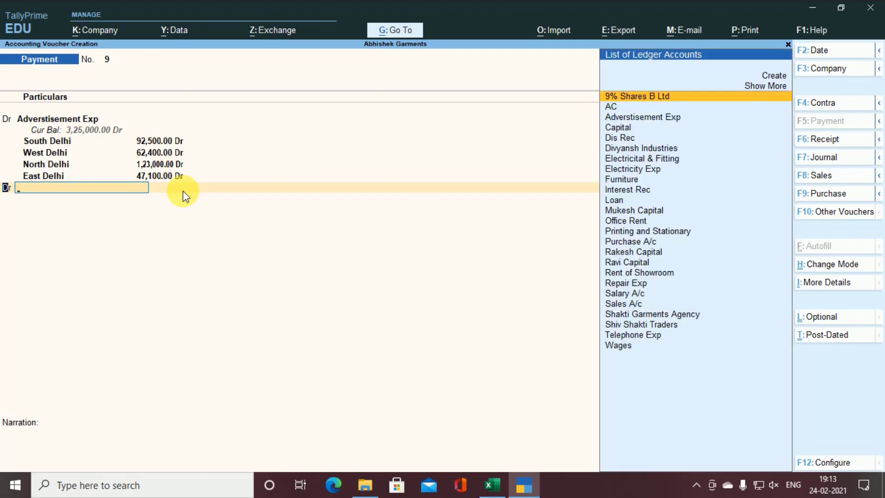
pyautogui.press('BackSpace')
pyautogui.write('c')
pyautogui.press('Return')
pyautogui.press('Return')
pyautogui.press('Return')
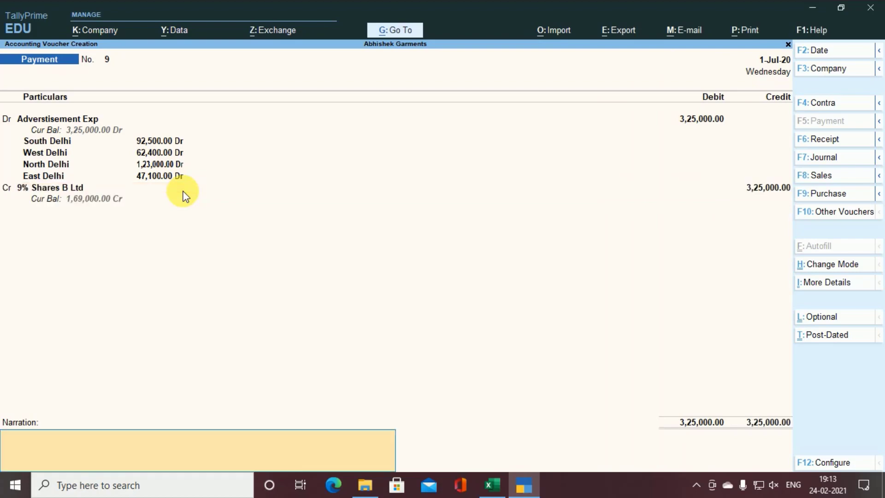
pyautogui.press('BackSpace')
pyautogui.press('BackSpace')
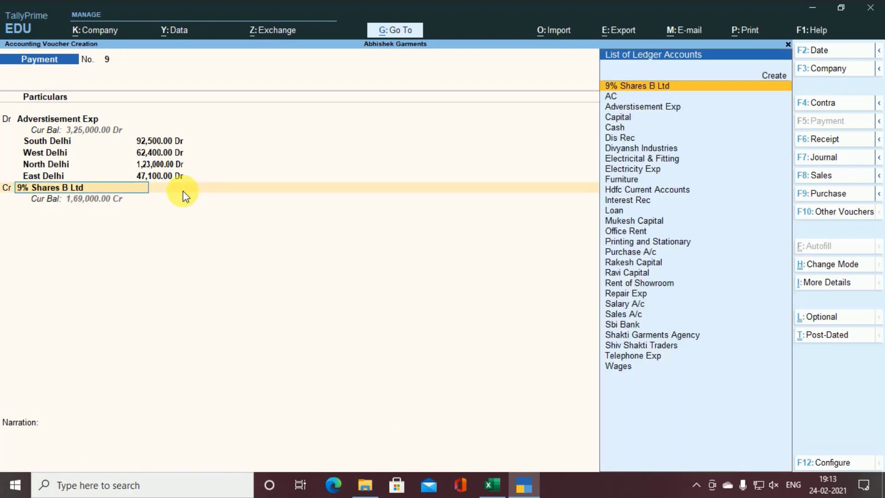
# Credit Sbi Bank with 3,25,000 and choose Cheque as the transaction type in its bank allocations.
pyautogui.write('S')
pyautogui.press('Down')
pyautogui.press('Down')
pyautogui.press('Down')
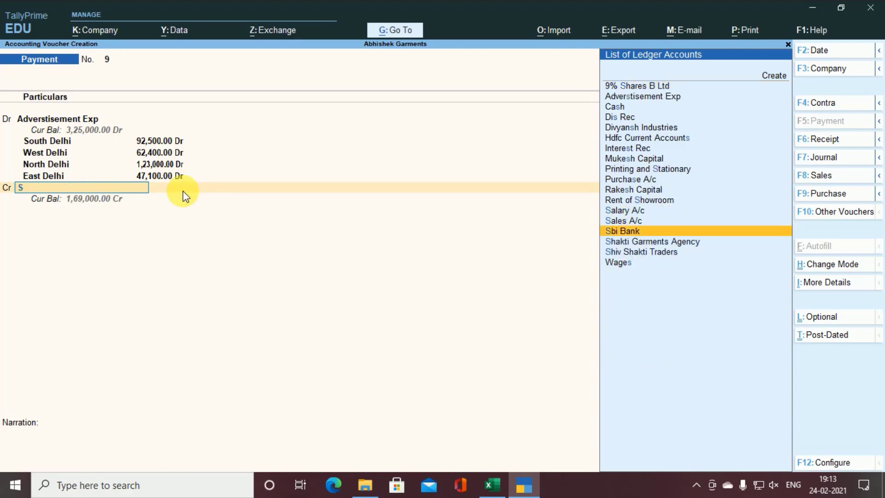
pyautogui.press('Return')
pyautogui.press('Return')
pyautogui.press('Return')
pyautogui.press('Return')
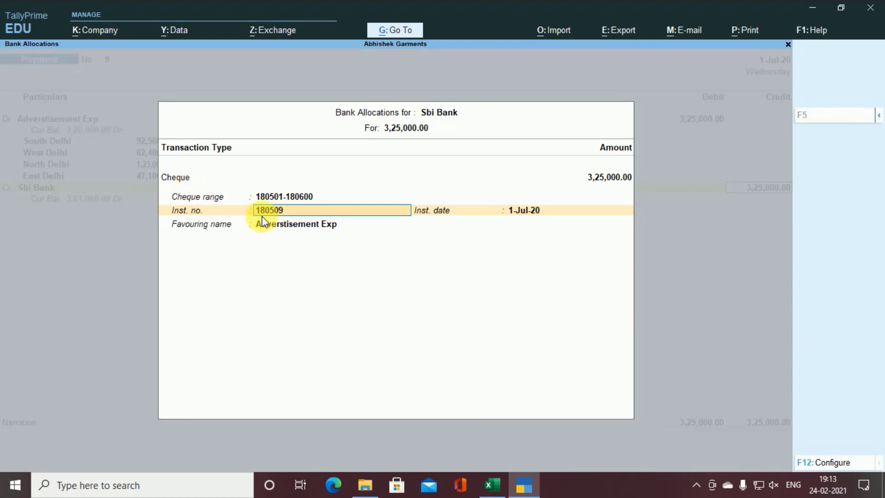
# Verify the cheque number against Excel, accept the Sbi Bank allocation dated 1-Jul-20, and save the payment voucher without narration.
pyautogui.hotkey('alt', 'Tab')
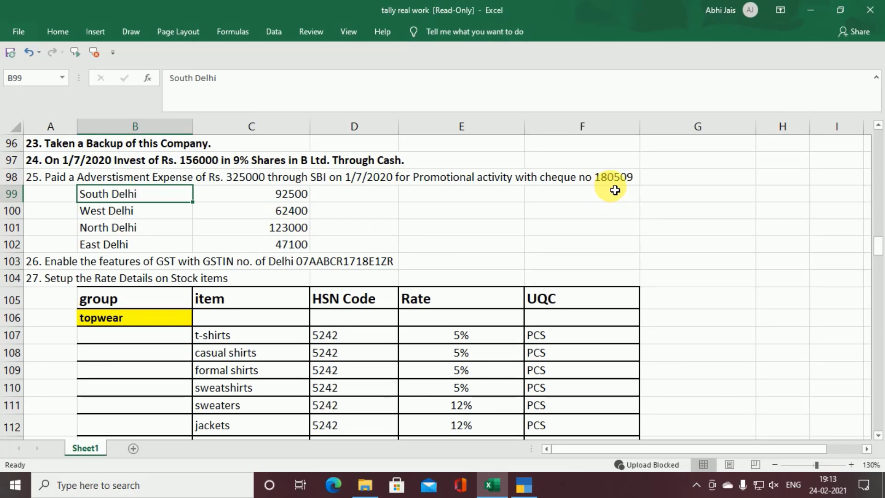
pyautogui.hotkey('alt', 'Tab')
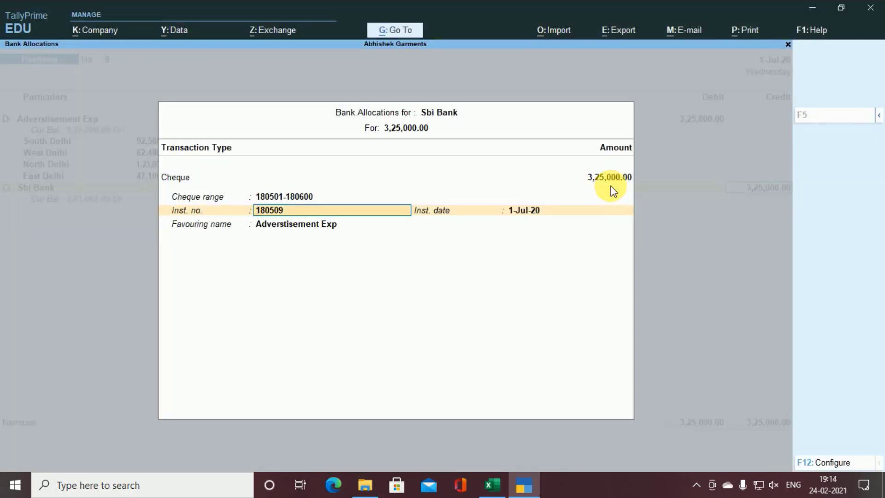
pyautogui.press('Return')
pyautogui.press('Return')
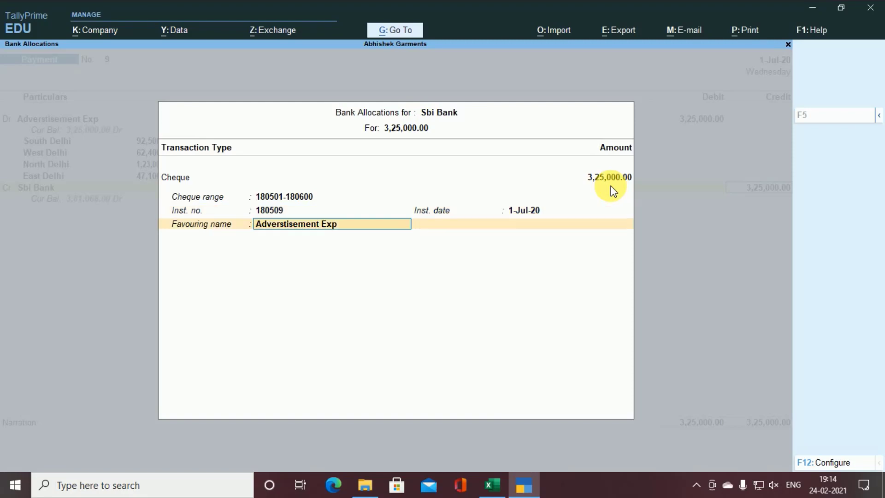
pyautogui.press('Return')
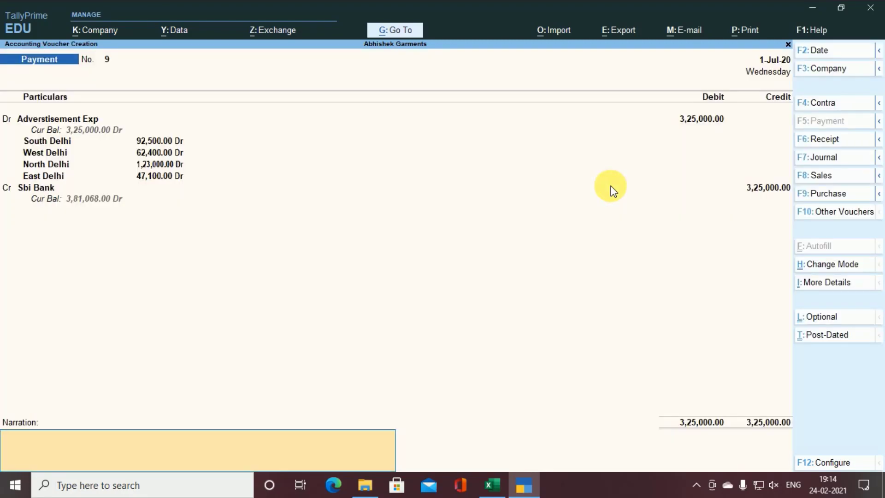
pyautogui.press('Return')
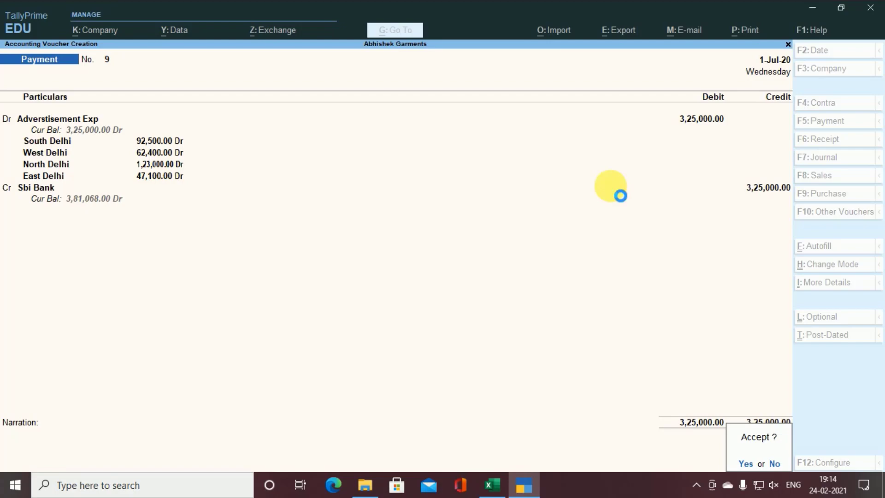
pyautogui.press('Return')
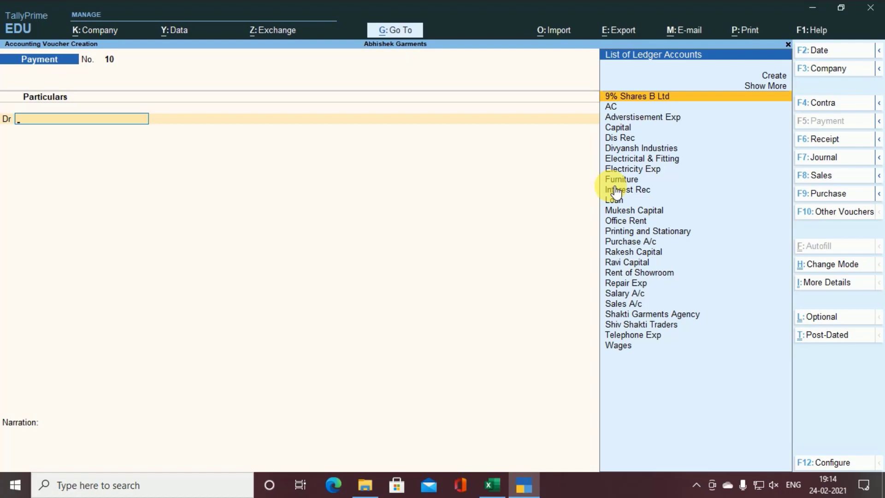
# Open the Balance Sheet report and show it in detailed view to review the ledger balances.
pyautogui.hotkey('alt', 'g')
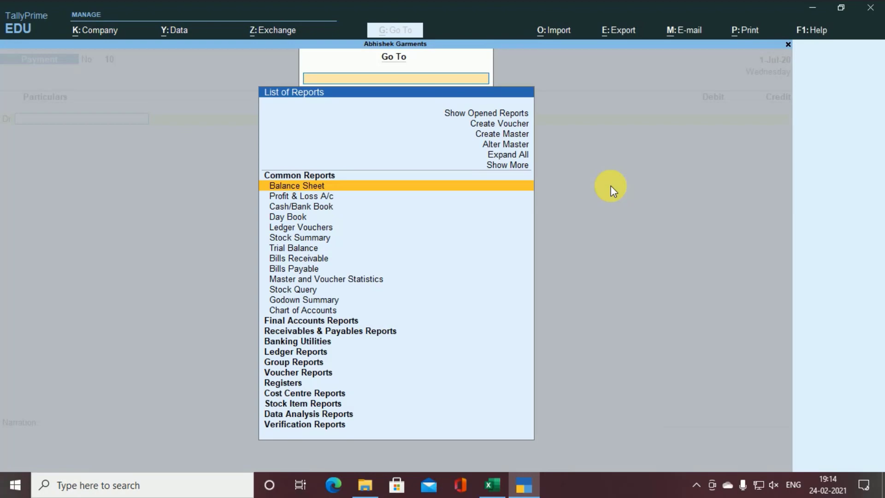
pyautogui.press('Return')
pyautogui.press('alt')
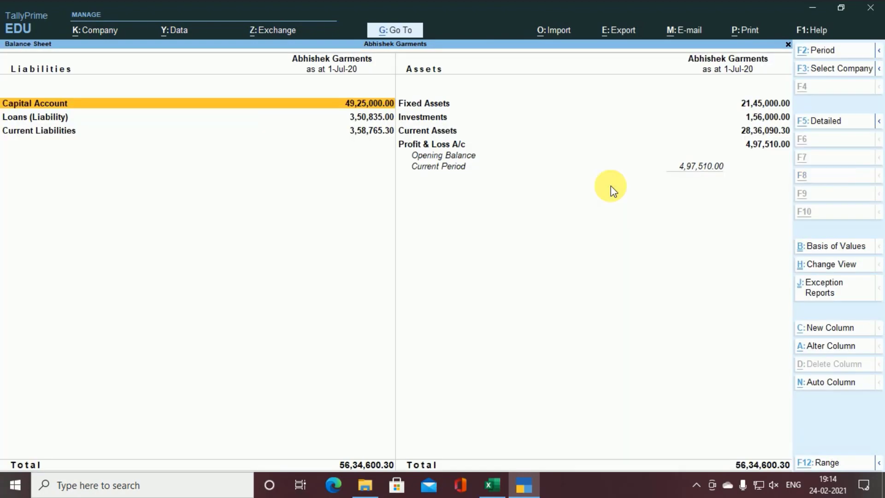
pyautogui.hotkey('alt', 'F5')
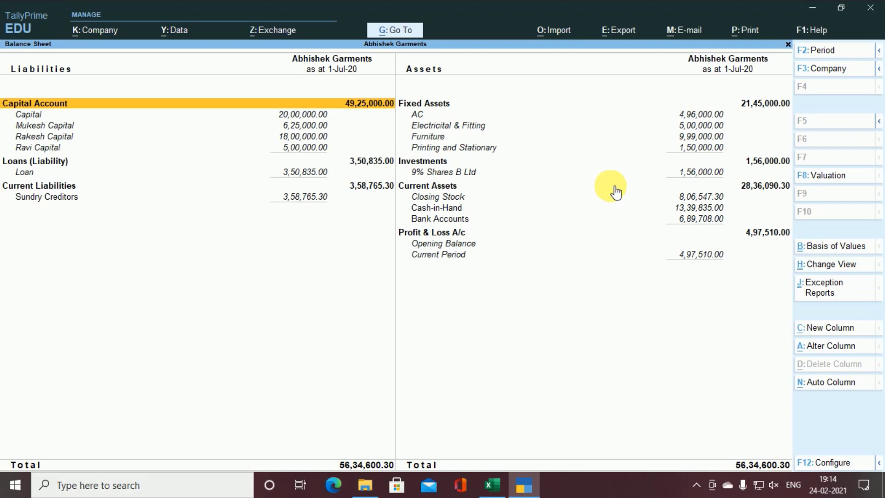